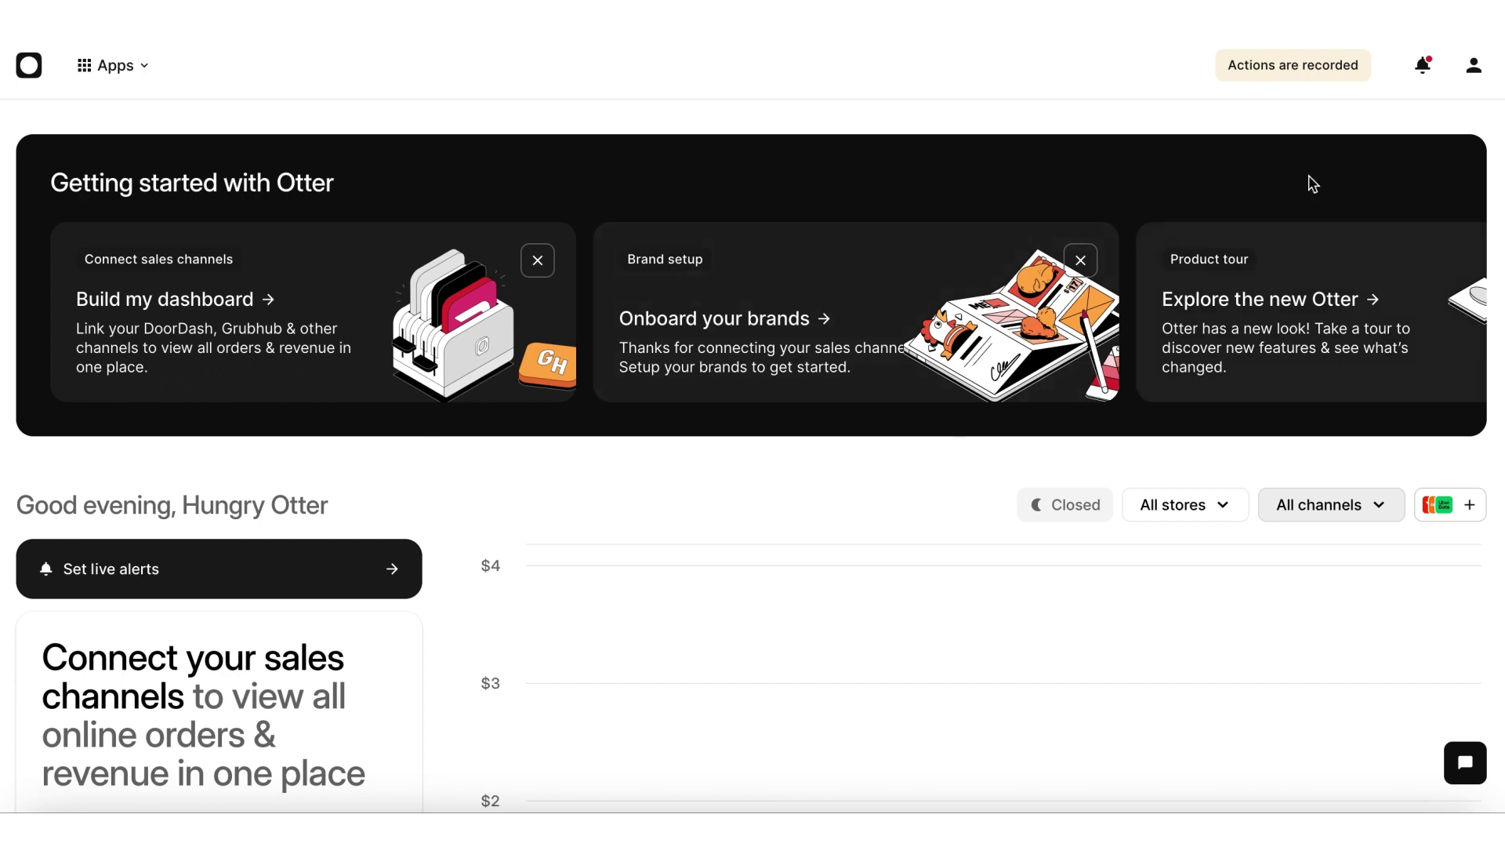
# Step: Go to Otter's Payout settings page from the profile menu's Settings
pyautogui.click(1476, 70)
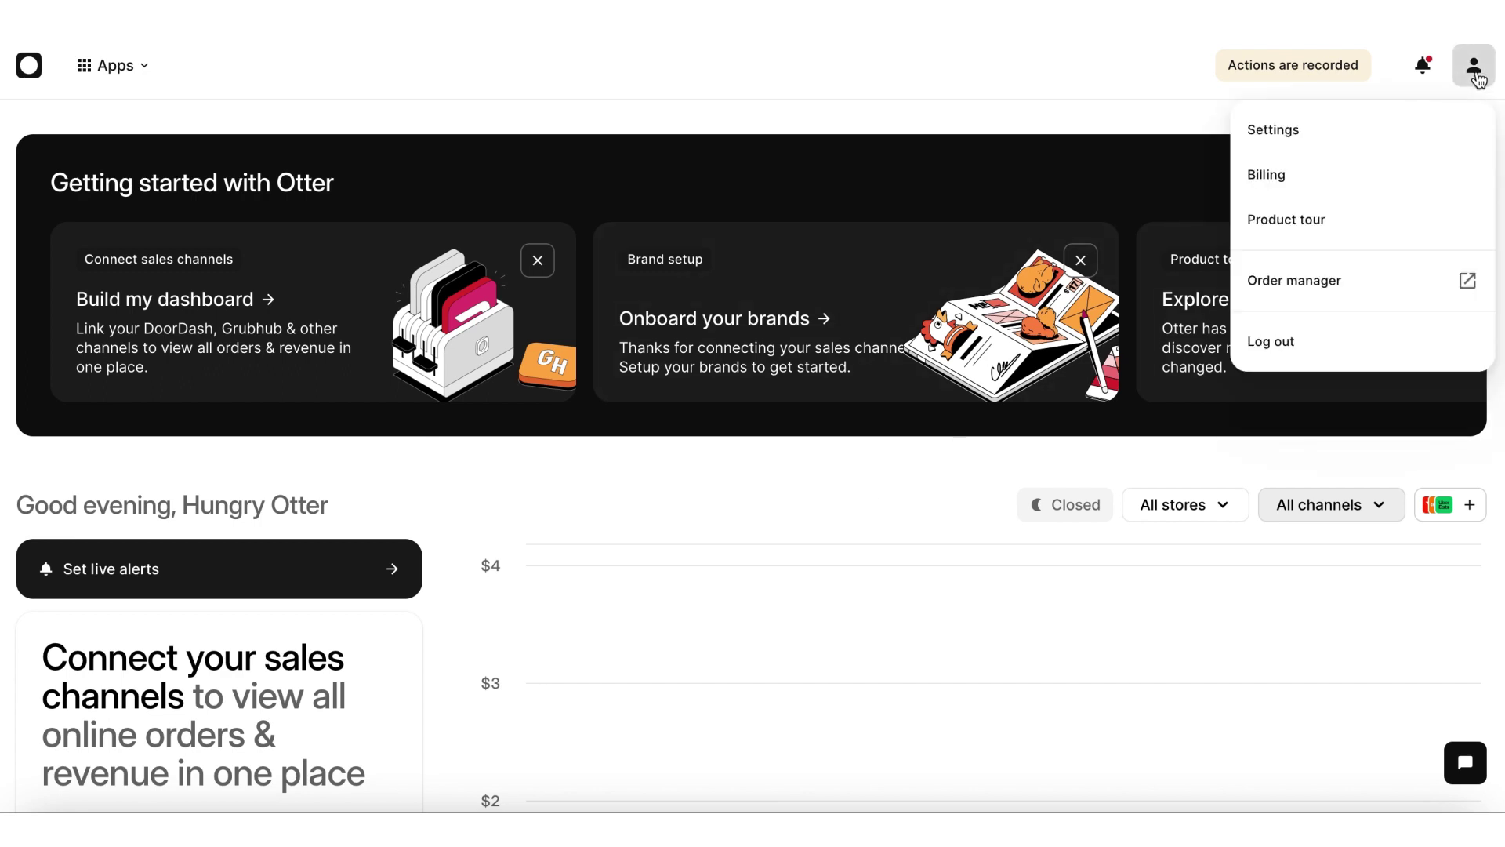
pyautogui.click(1412, 133)
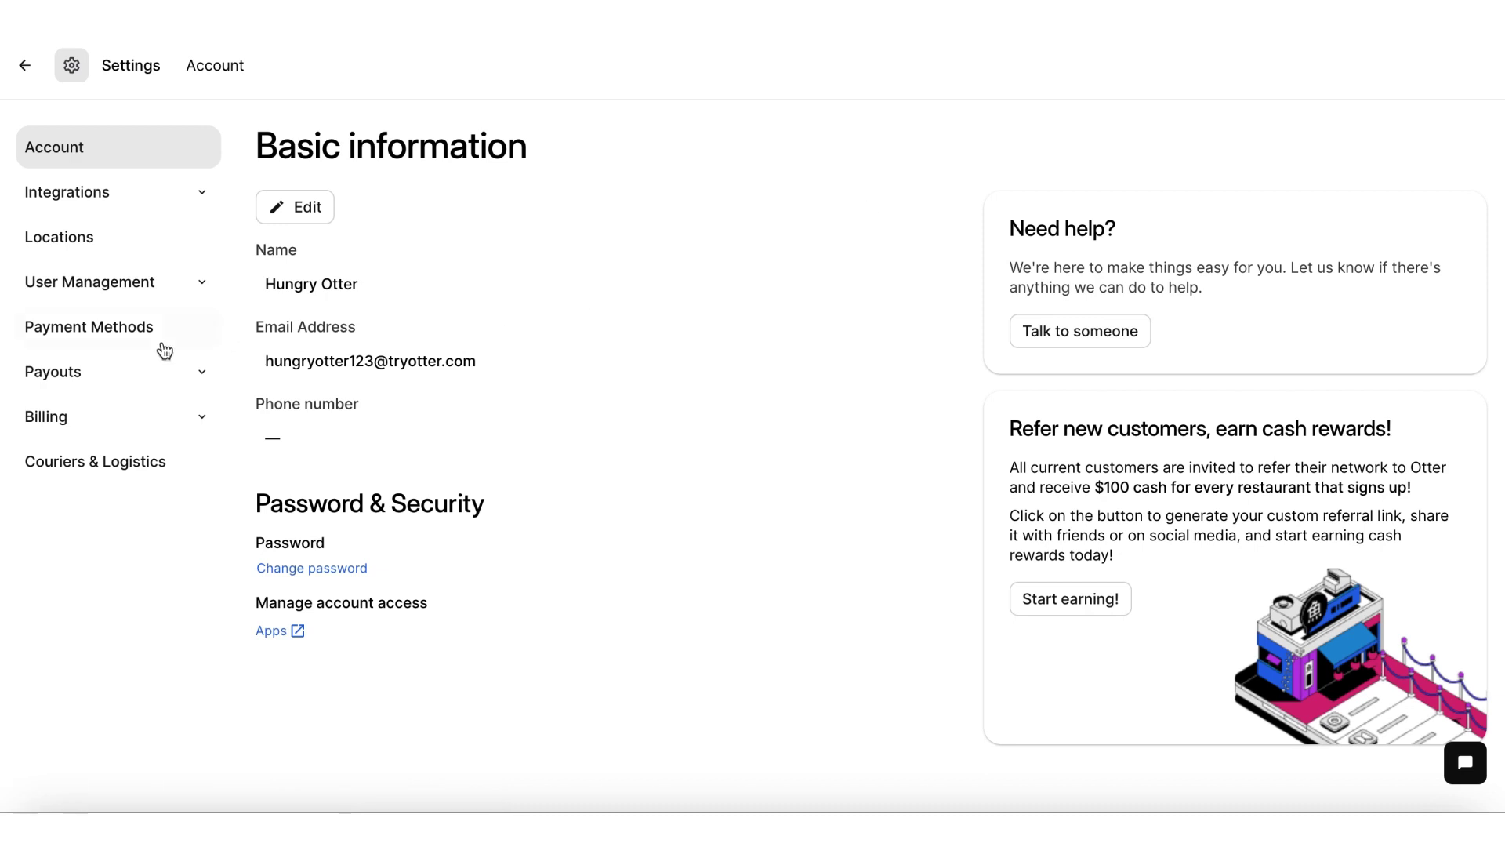
pyautogui.click(128, 375)
pyautogui.click(131, 422)
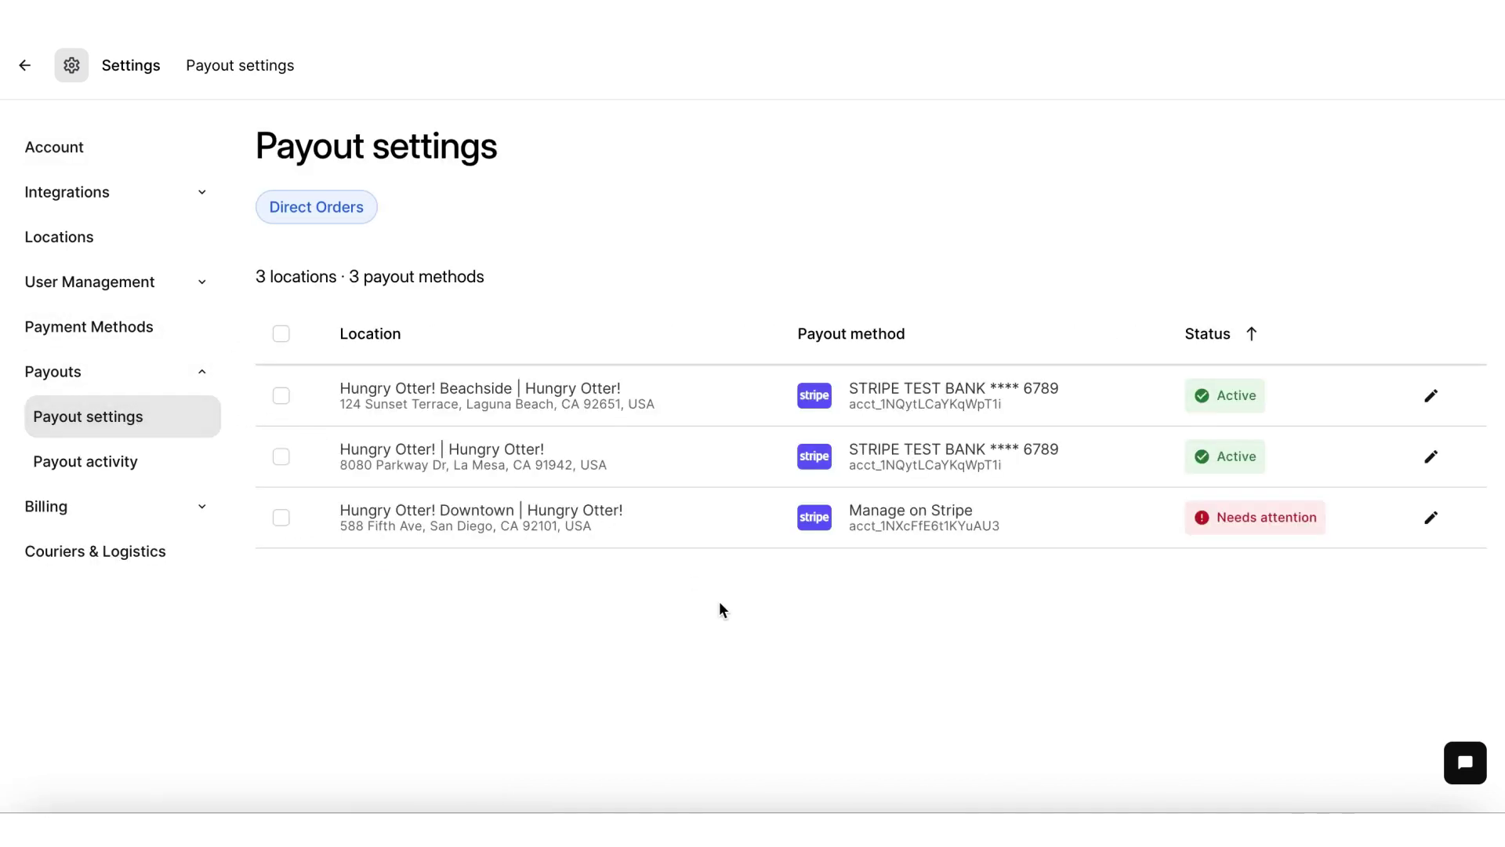
# Step: Edit the Downtown location's payout method and choose Add a new method
pyautogui.click(1432, 518)
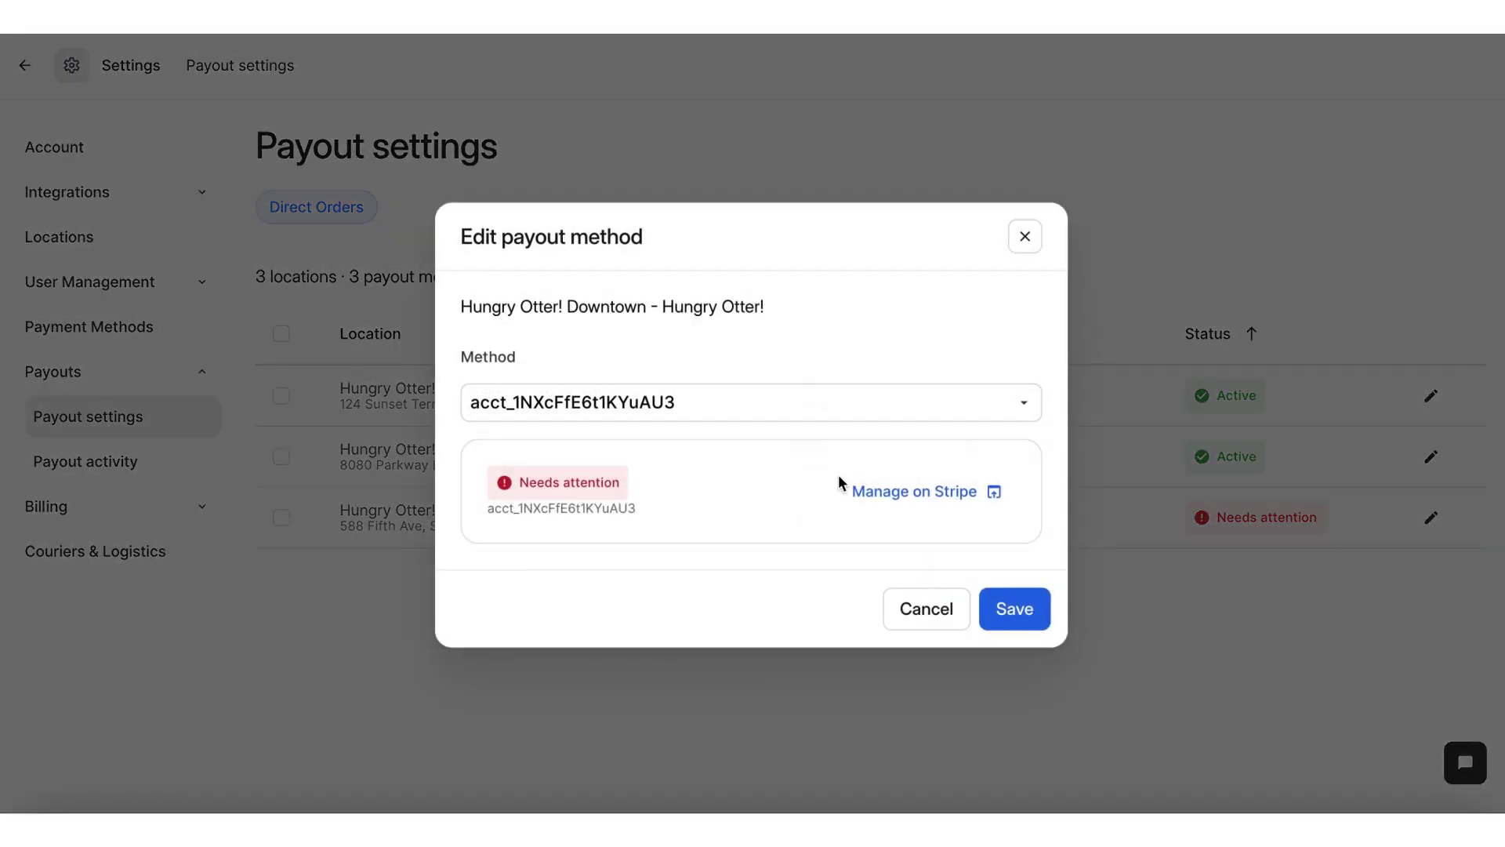
pyautogui.click(950, 412)
pyautogui.scroll(-5, 799, 565)
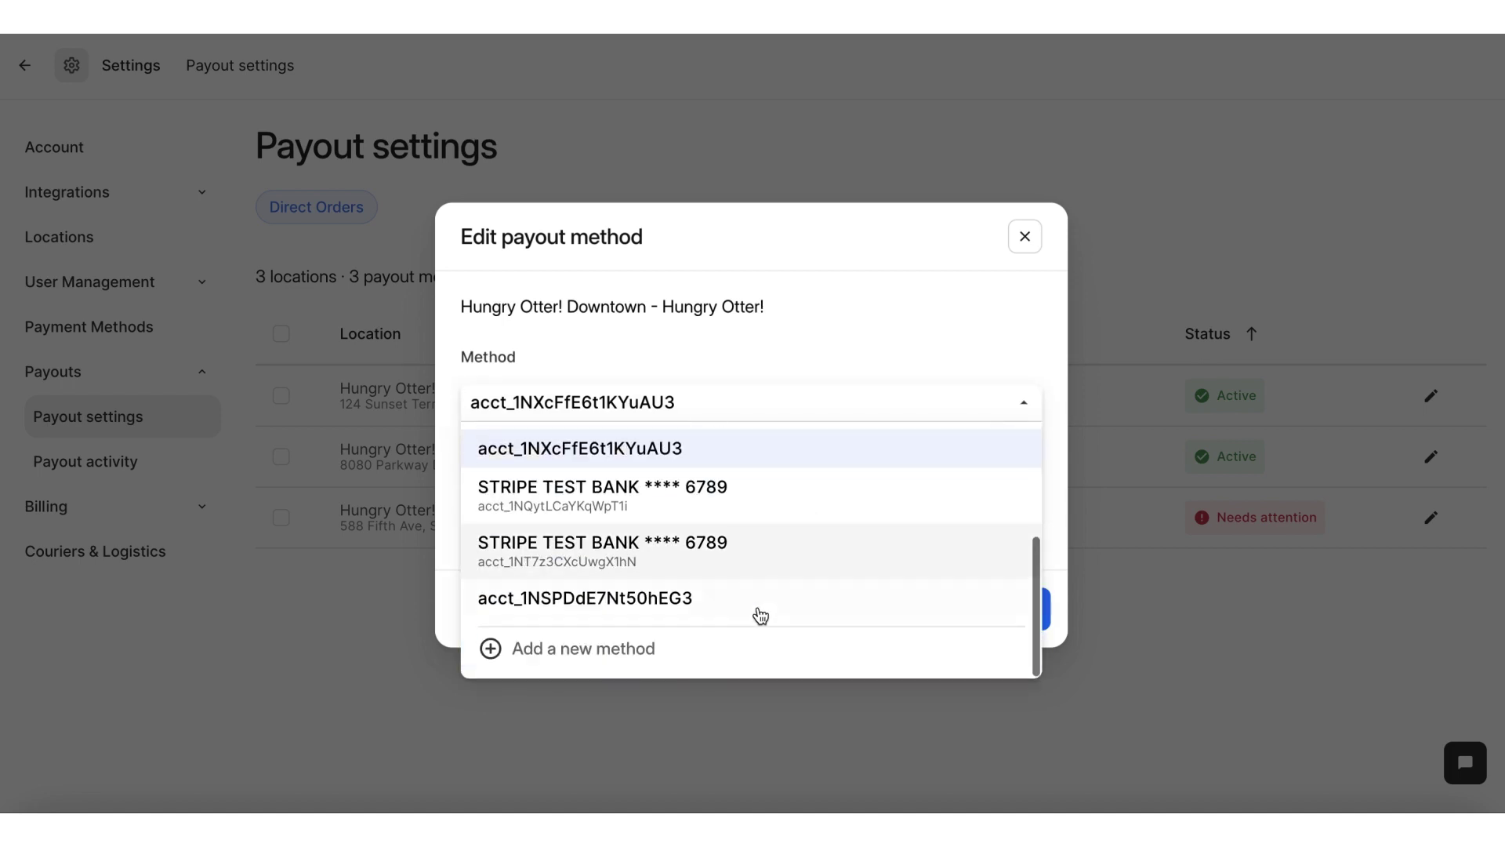
pyautogui.click(734, 648)
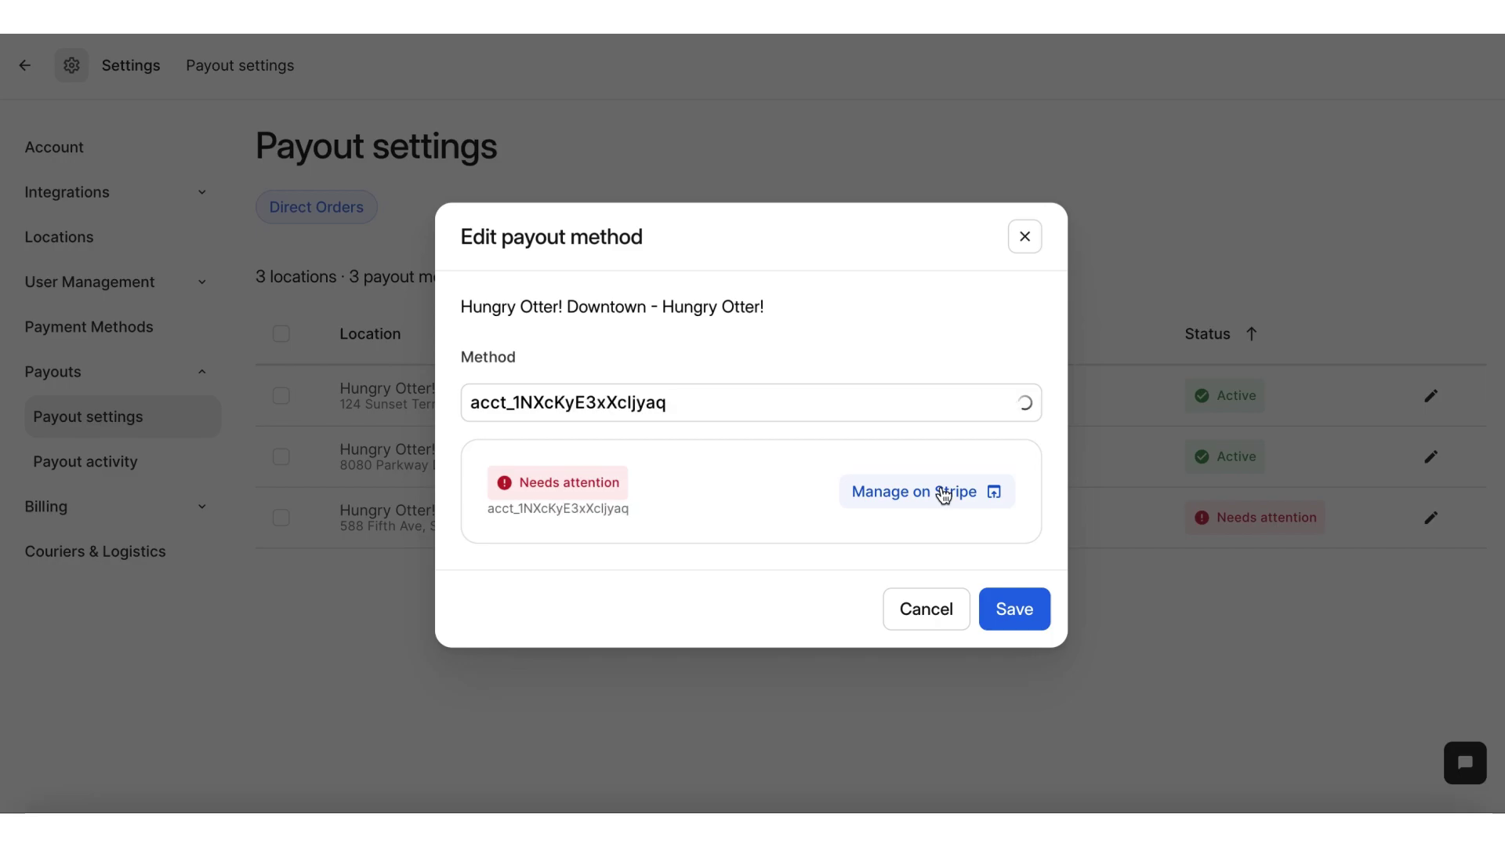
# Step: Continue to Stripe and start signing up with the store's email address
pyautogui.click(943, 493)
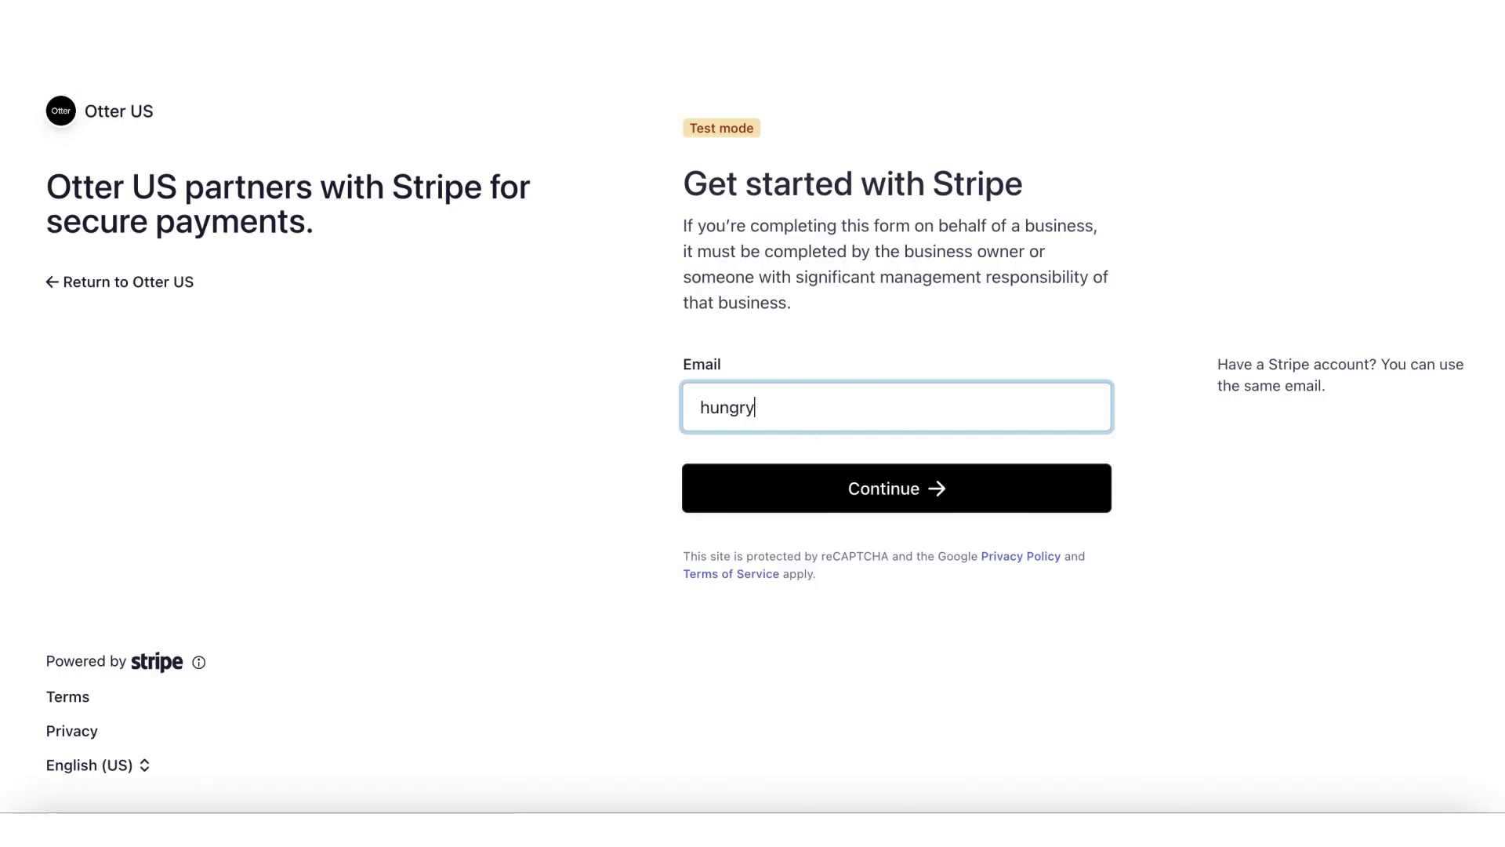
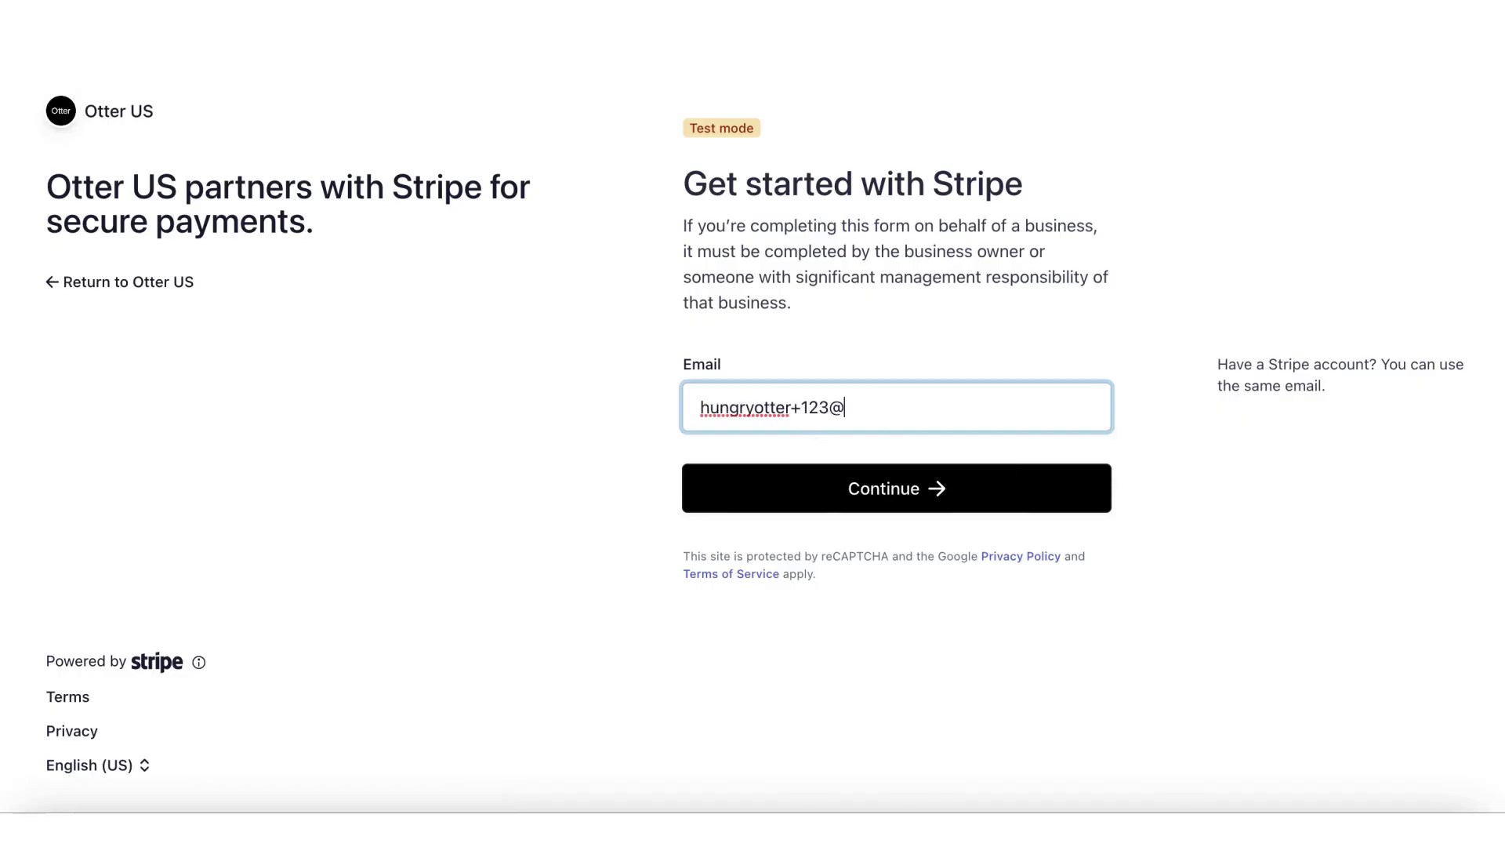
pyautogui.click(913, 497)
# Step: Set the account password, then verify the mobile number with the texted code
pyautogui.click(908, 462)
pyautogui.write('•••••••••••')
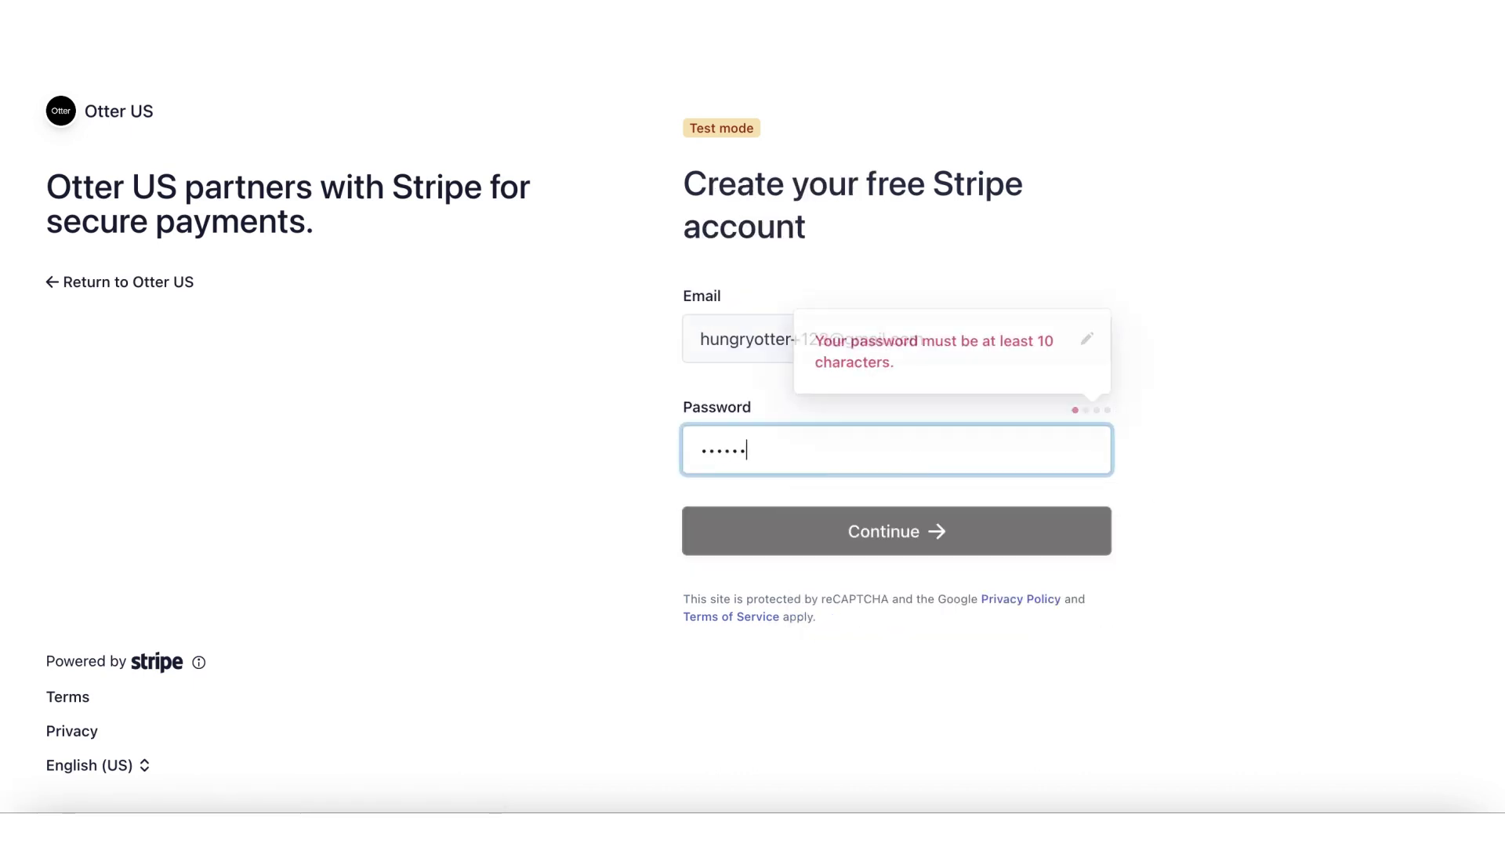
pyautogui.write('•••••')
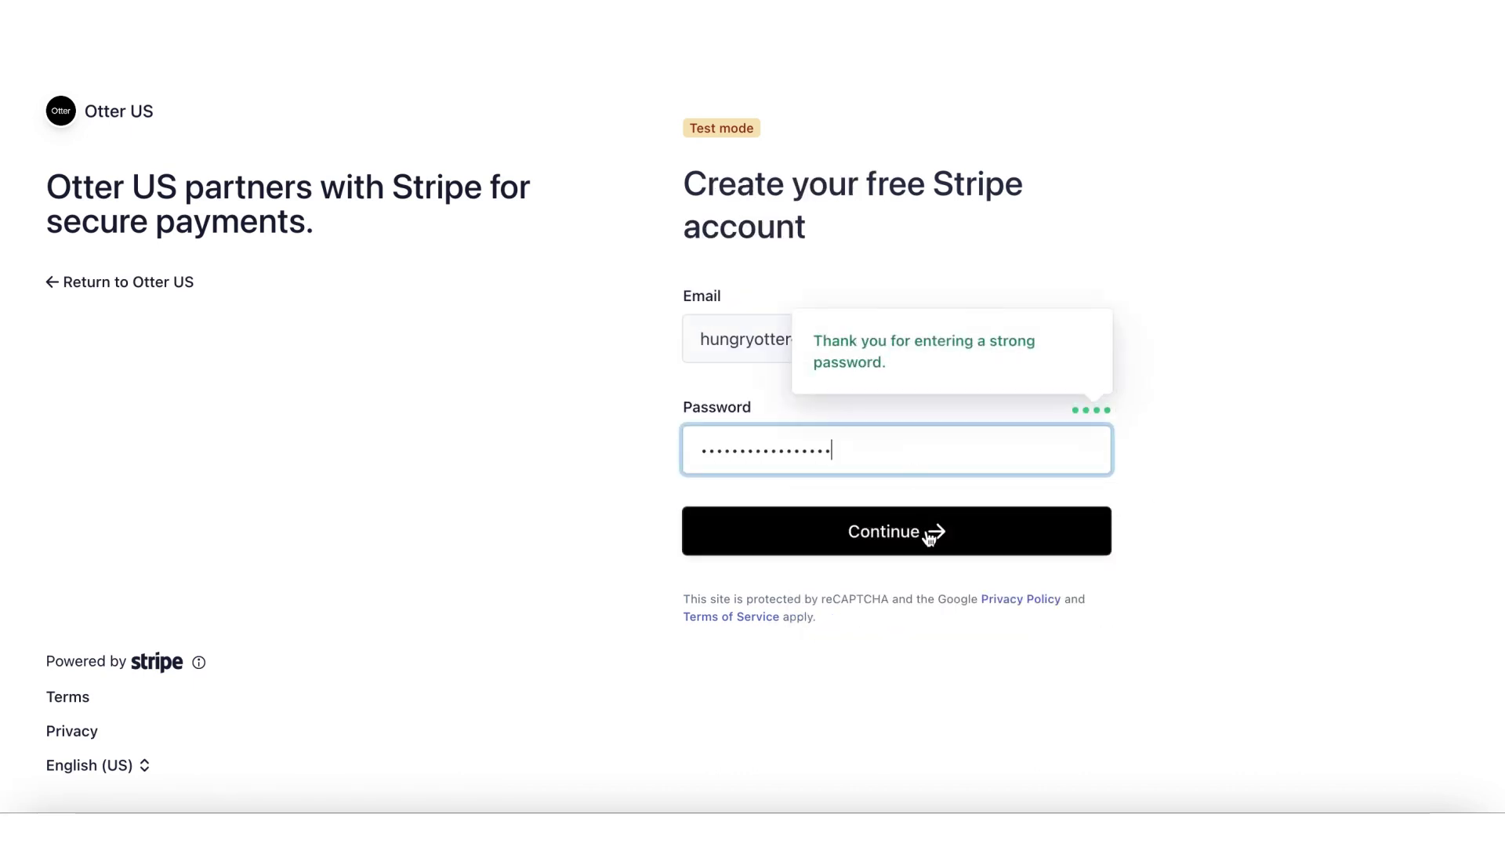
pyautogui.click(928, 532)
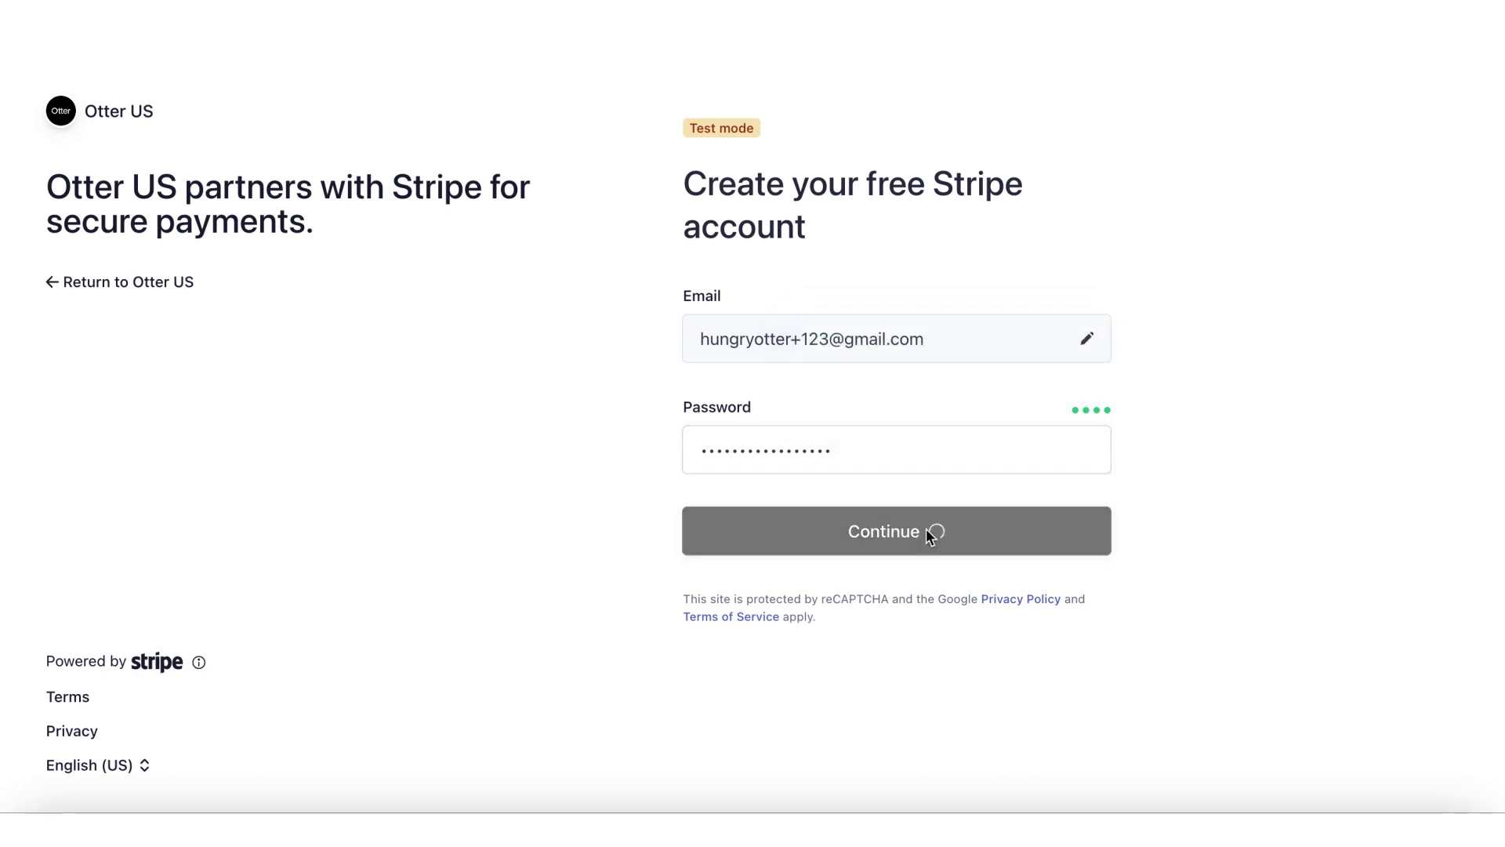
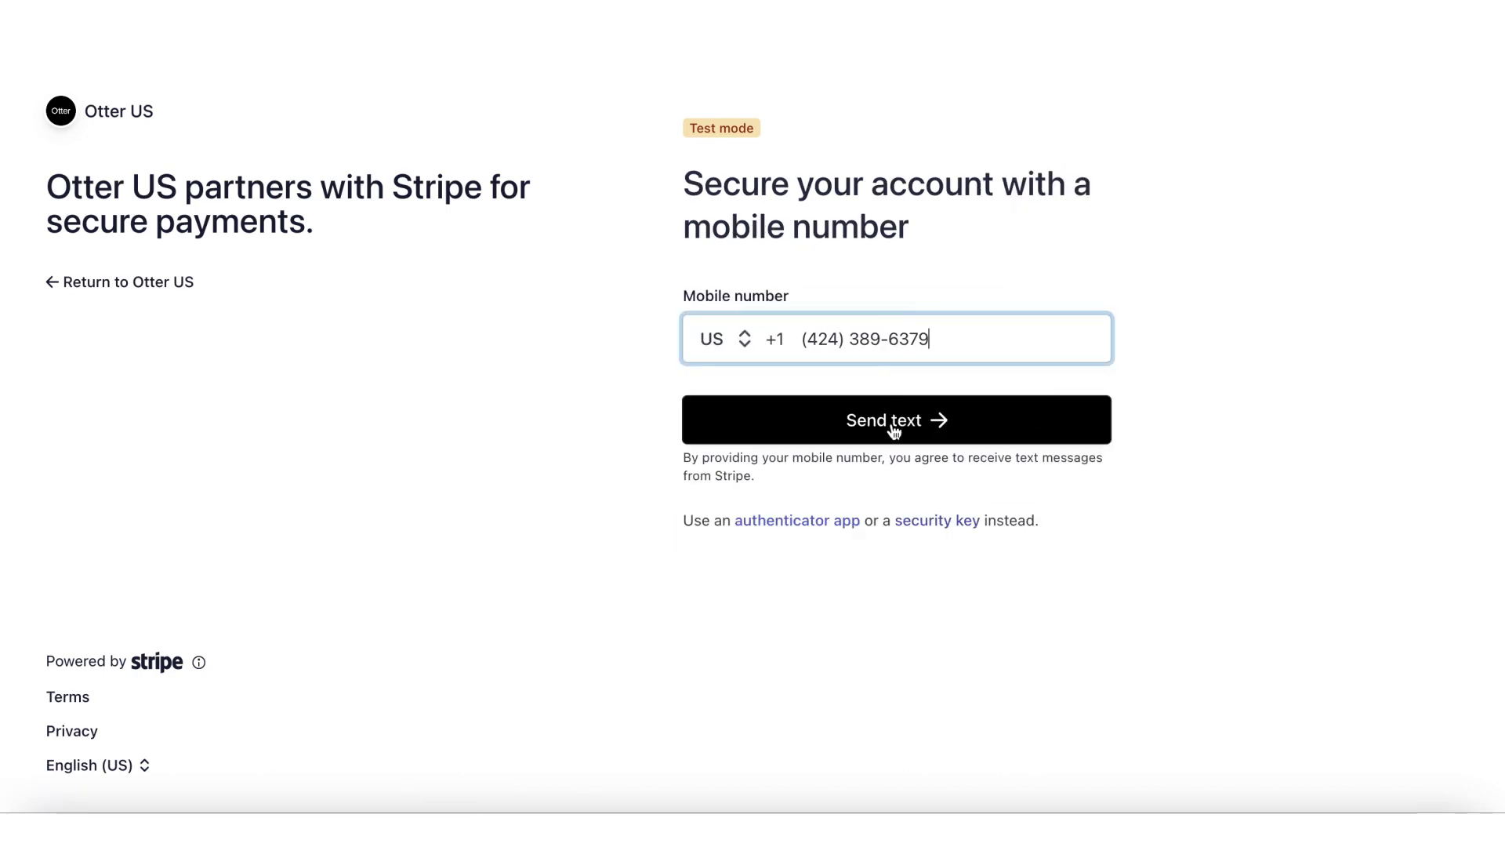
pyautogui.click(860, 420)
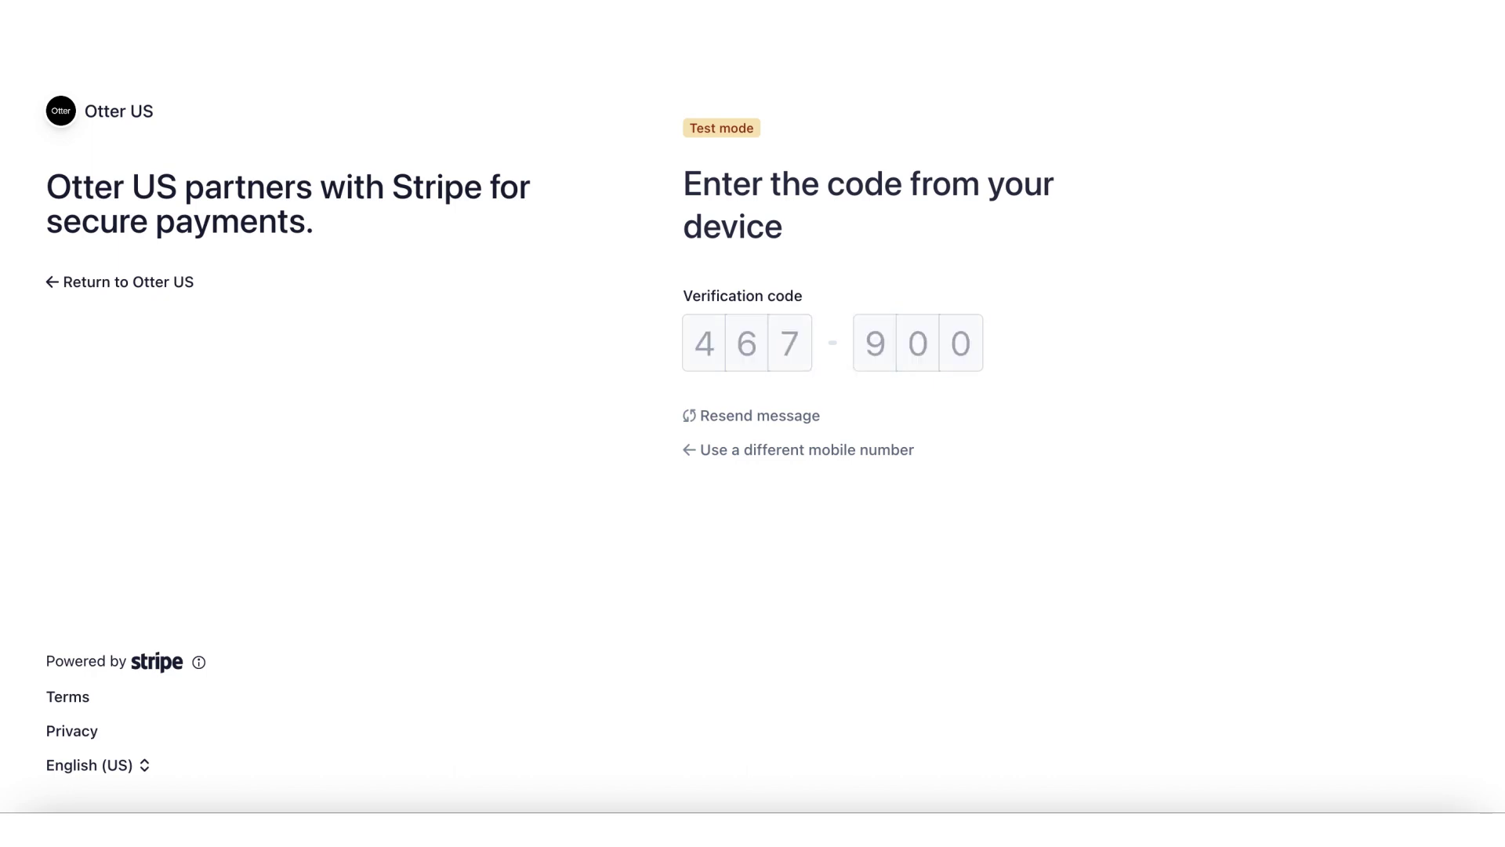
# Step: Keep Company as the business type with a Multi-member LLC structure
pyautogui.click(914, 490)
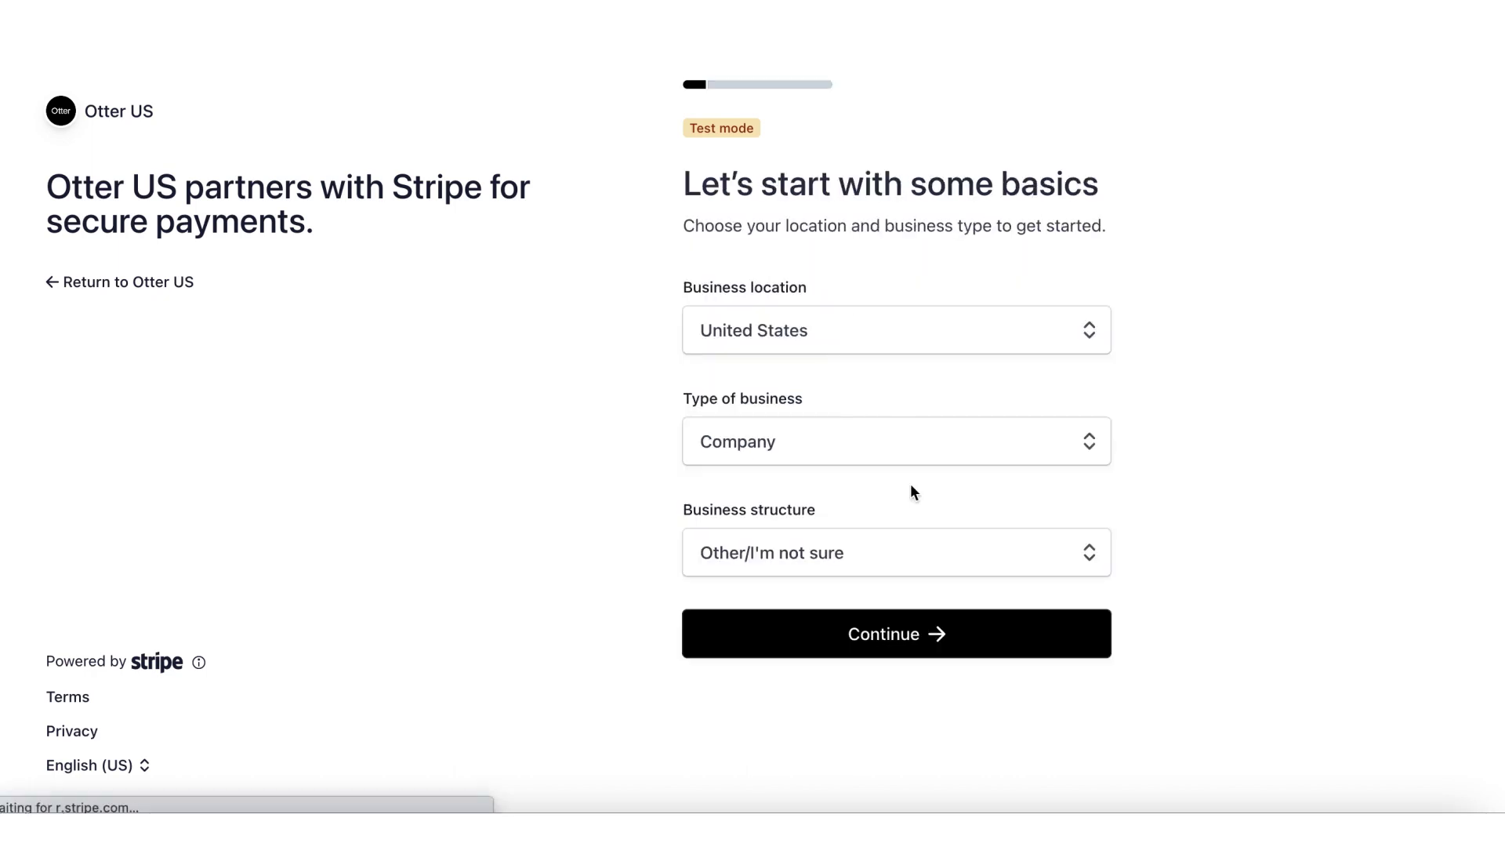
pyautogui.click(917, 448)
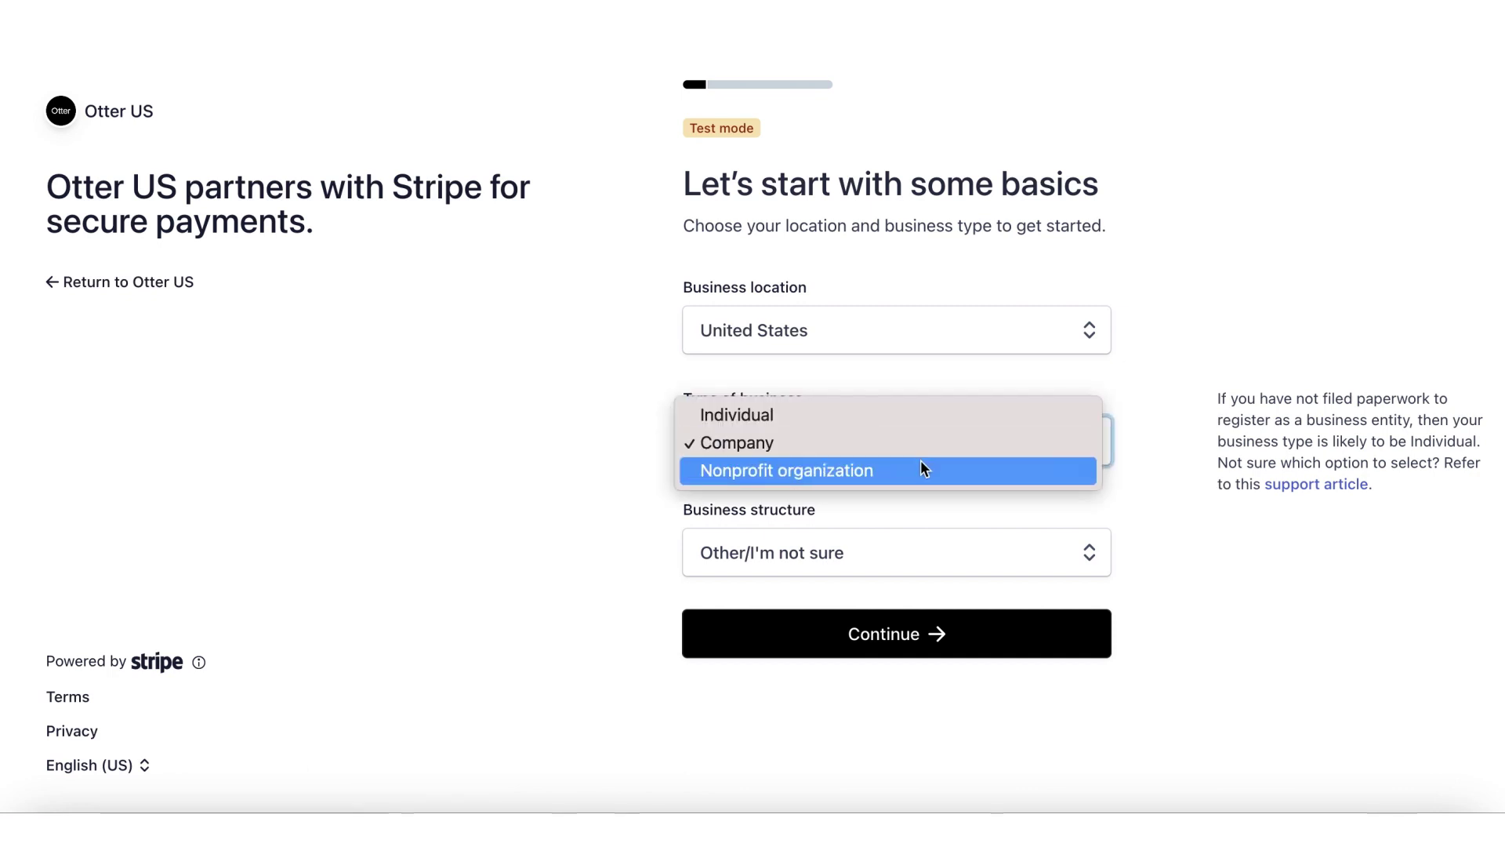
pyautogui.click(919, 442)
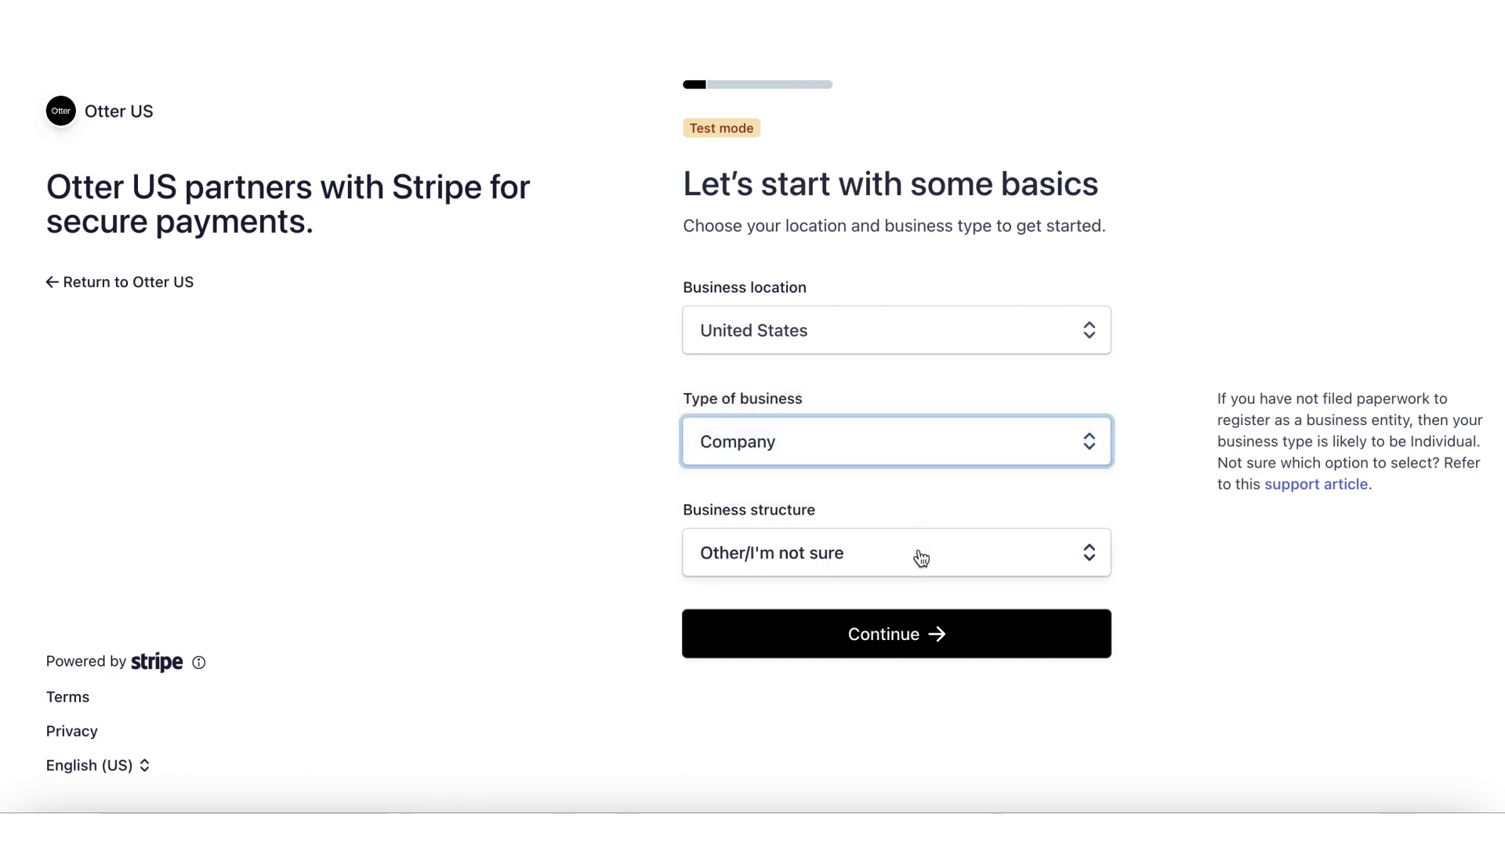
pyautogui.click(921, 556)
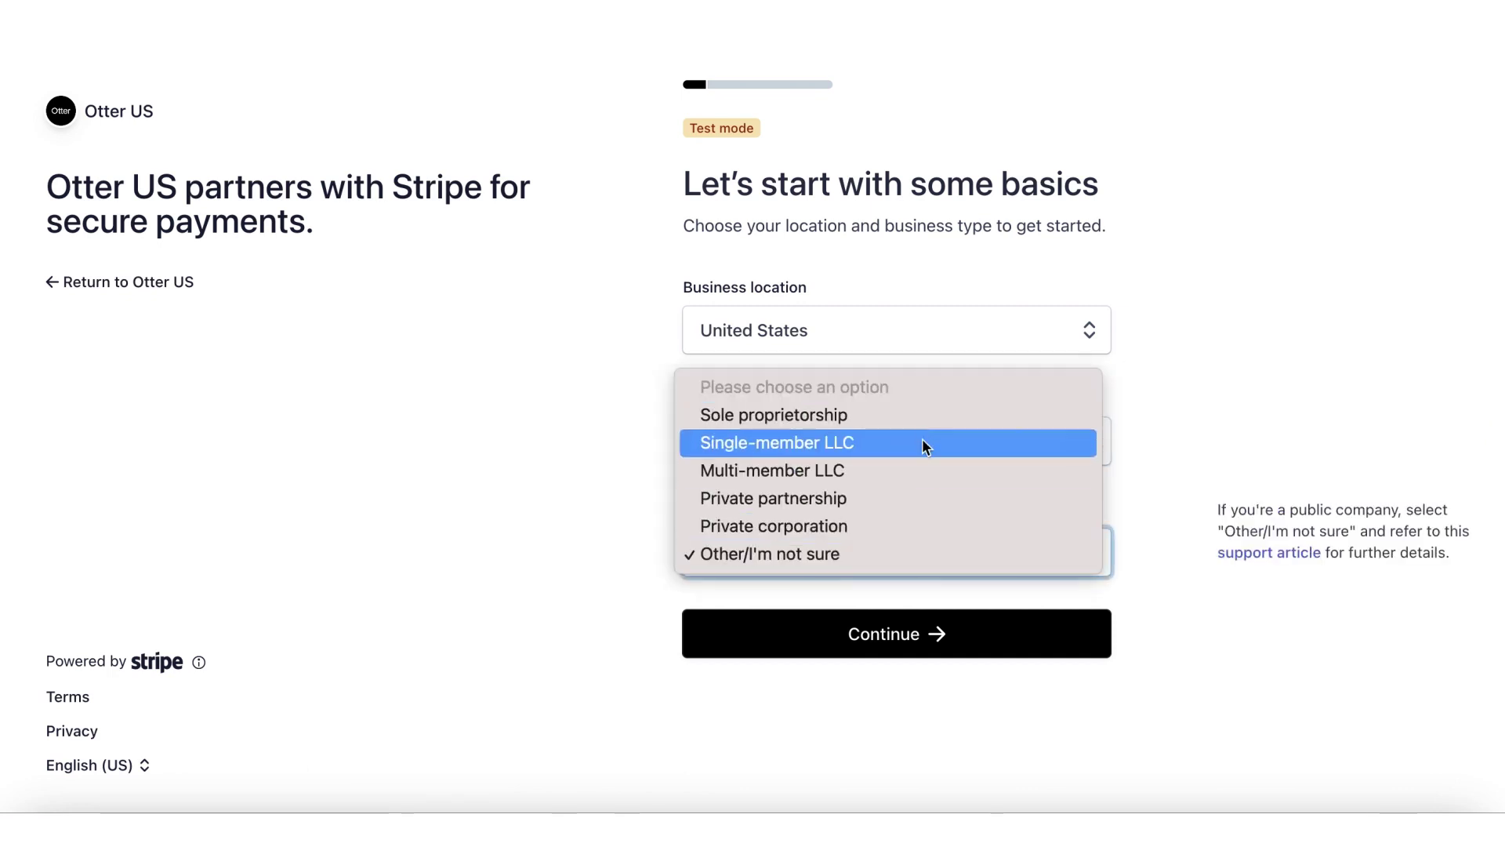
pyautogui.click(918, 470)
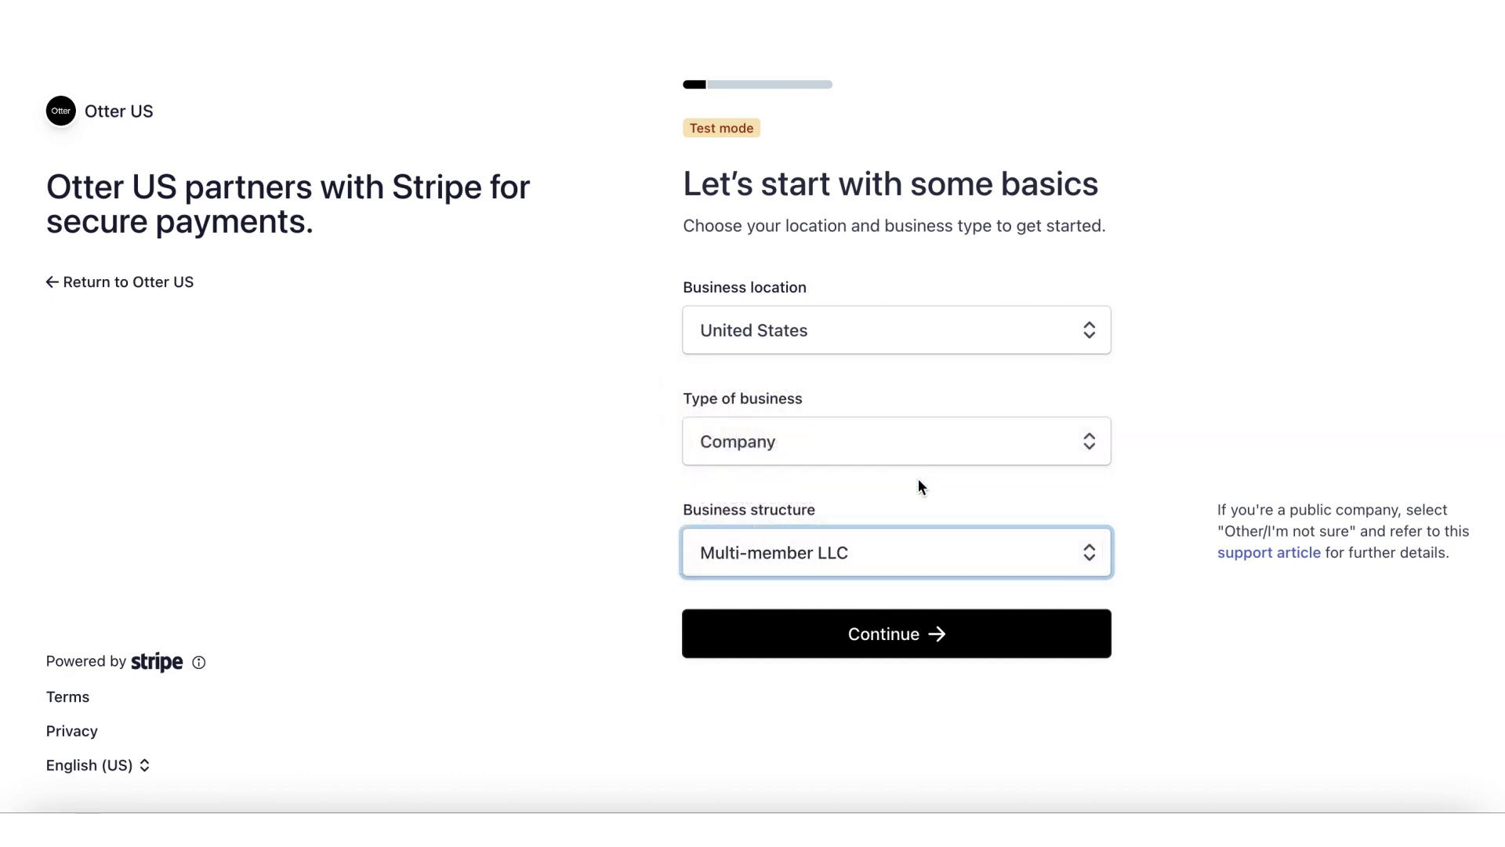
pyautogui.click(907, 634)
# Step: Enter legal name 'Hungry Otter', the business tax ID and the suggested street address
pyautogui.click(884, 428)
pyautogui.write('Hungry Otter')
pyautogui.click(825, 628)
pyautogui.write('12-34567788')
pyautogui.scroll(-6, 896, 470)
pyautogui.click(896, 443)
pyautogui.write('hungry otter st')
pyautogui.click(769, 525)
pyautogui.scroll(-5, 769, 319)
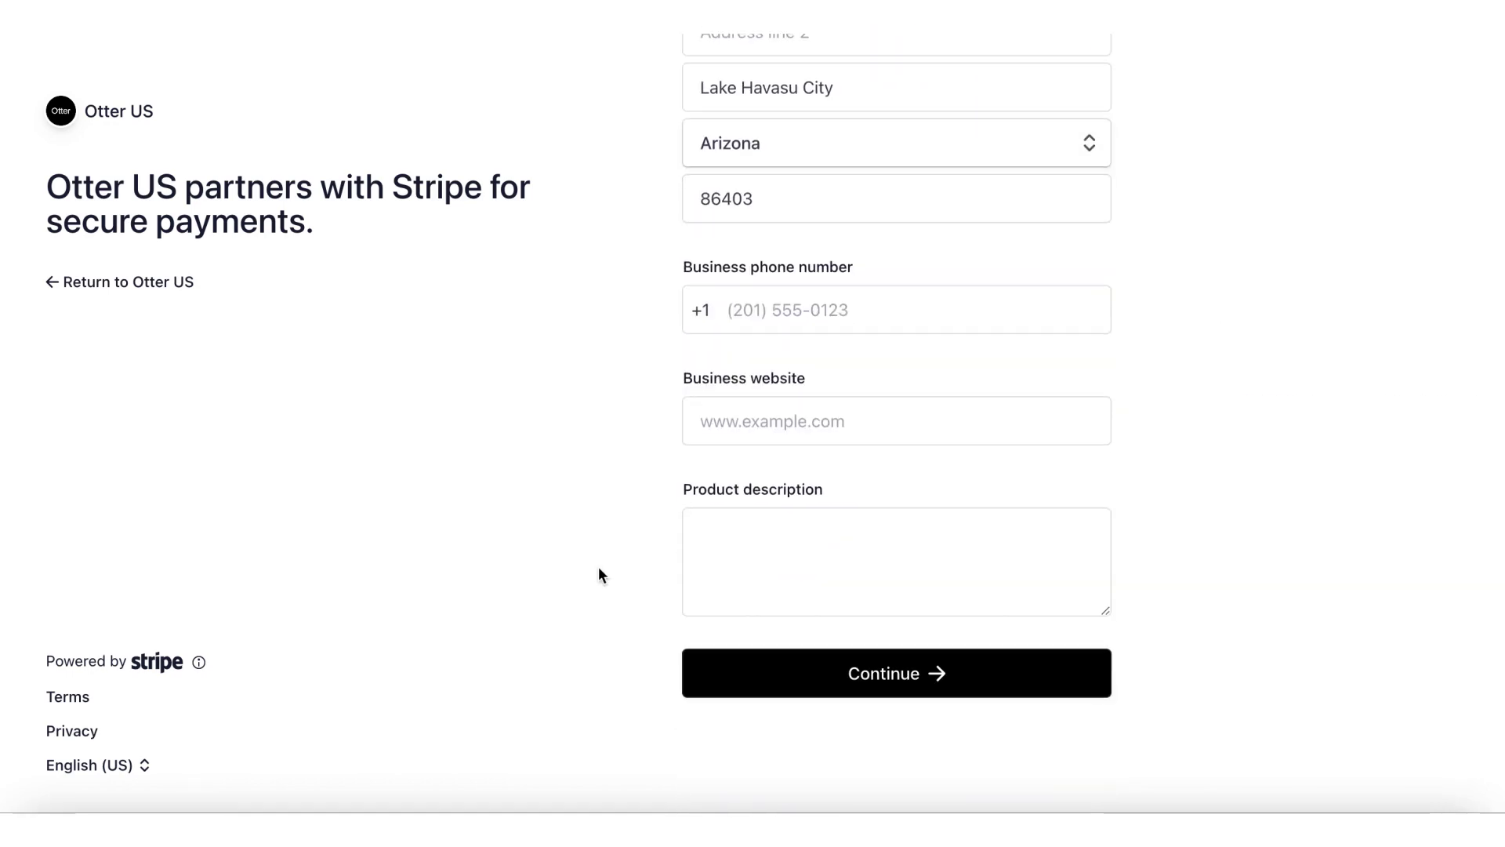
pyautogui.click(769, 319)
pyautogui.write('4242424244')
pyautogui.press('Tab')
pyautogui.write('www.hungryotter.com')
pyautogui.click(753, 566)
pyautogui.write('Hungry Otter Restaurant')
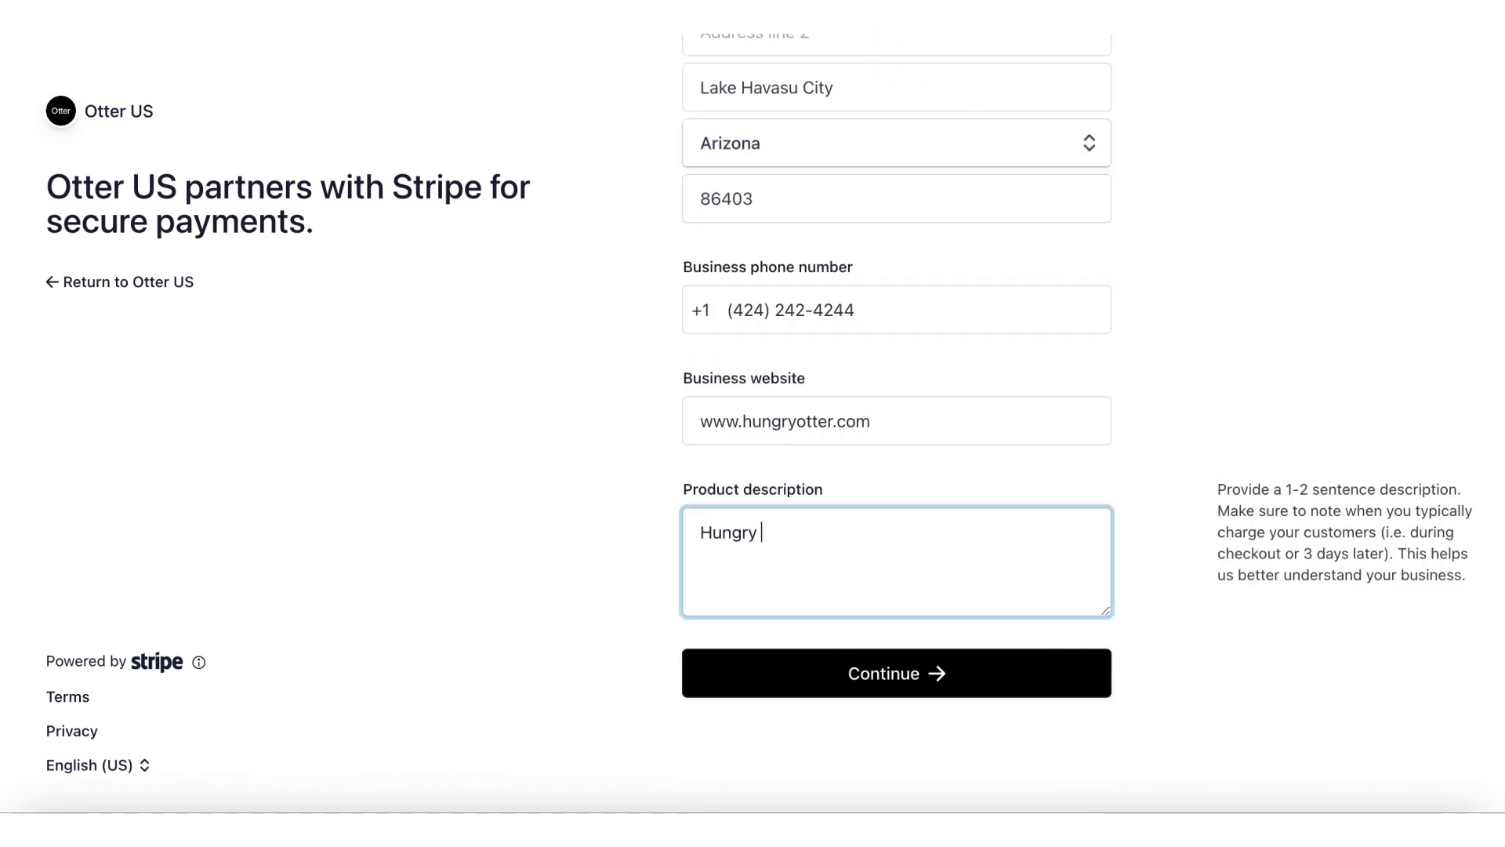
pyautogui.click(858, 679)
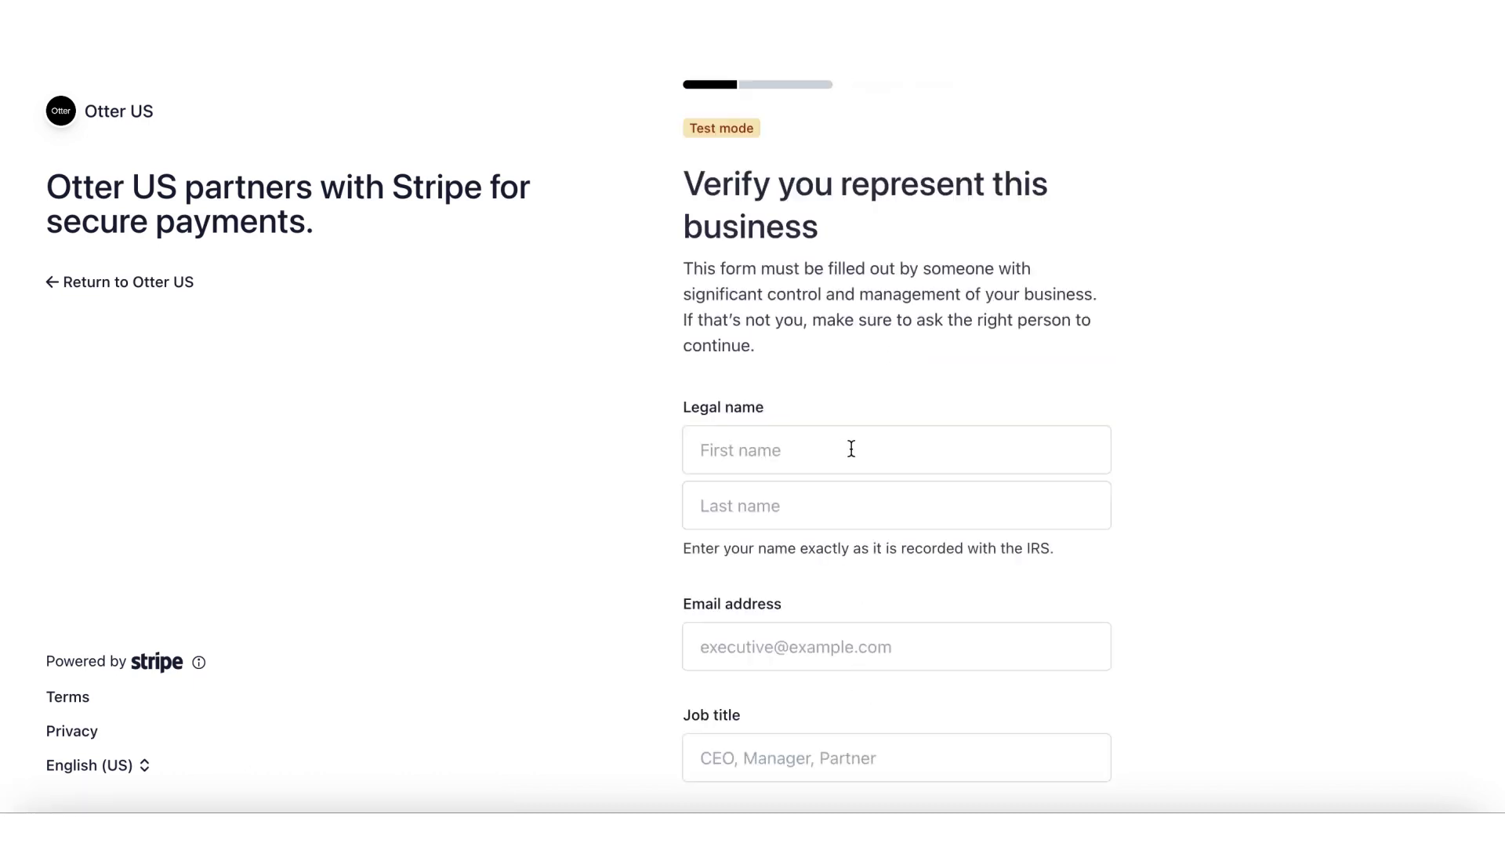
# Step: Enter the representative's first name, last name and email address
pyautogui.click(851, 448)
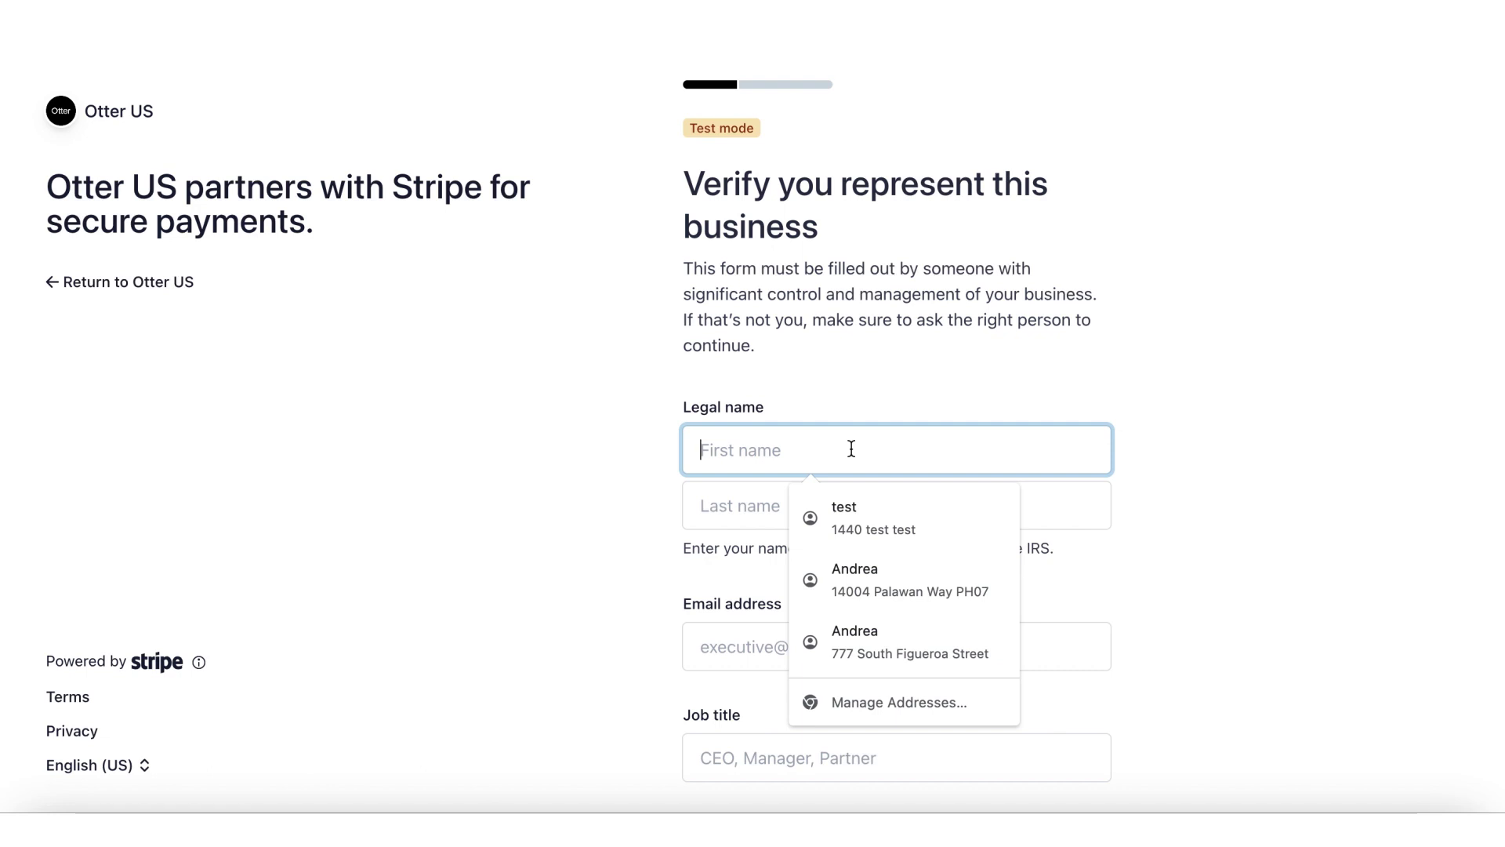
pyautogui.write('Ollie')
pyautogui.press('Tab')
pyautogui.write('Otter')
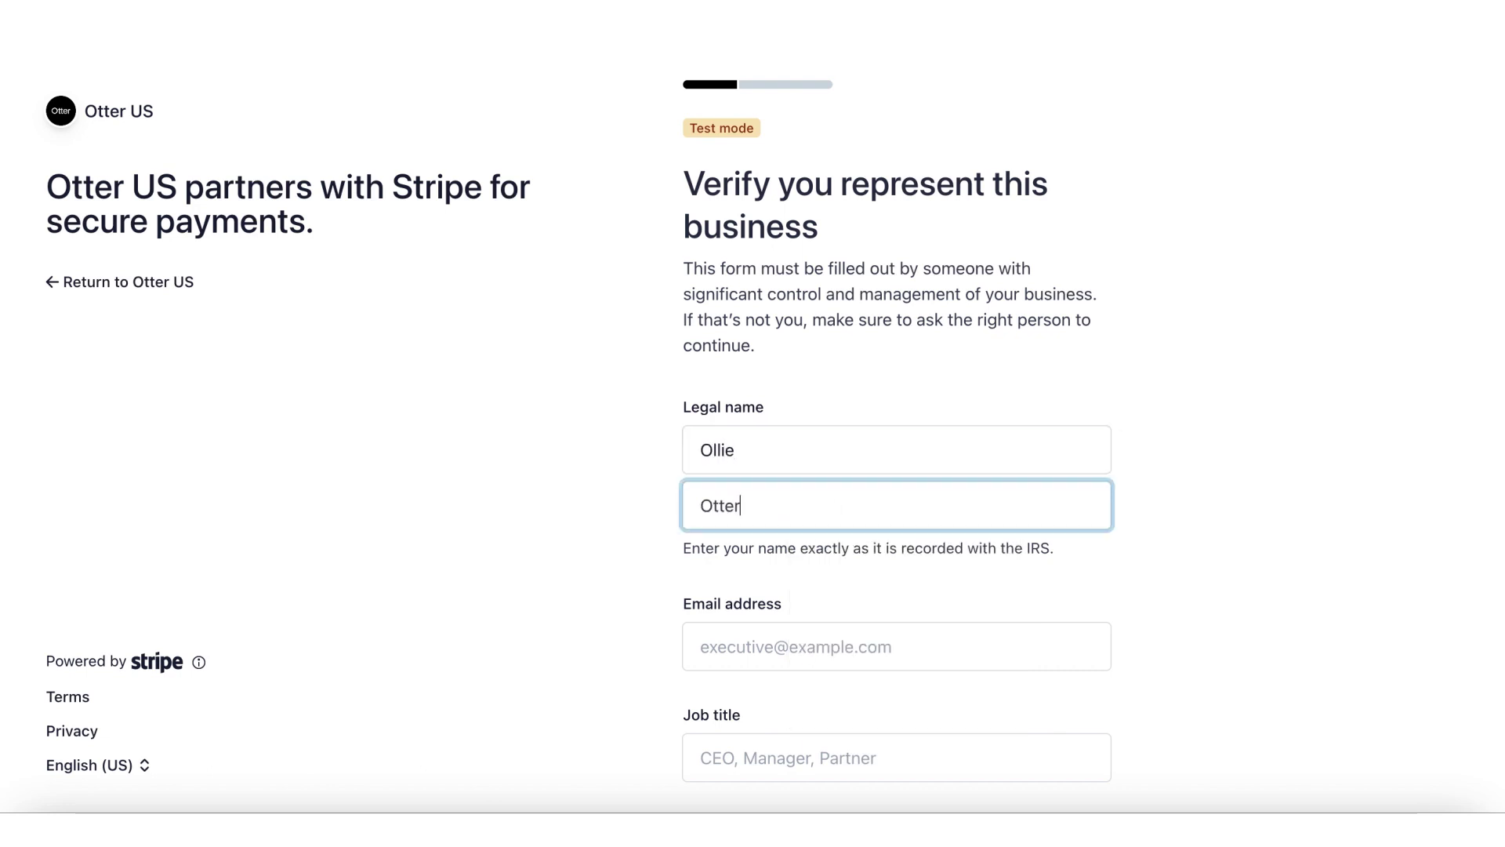
pyautogui.press('Tab')
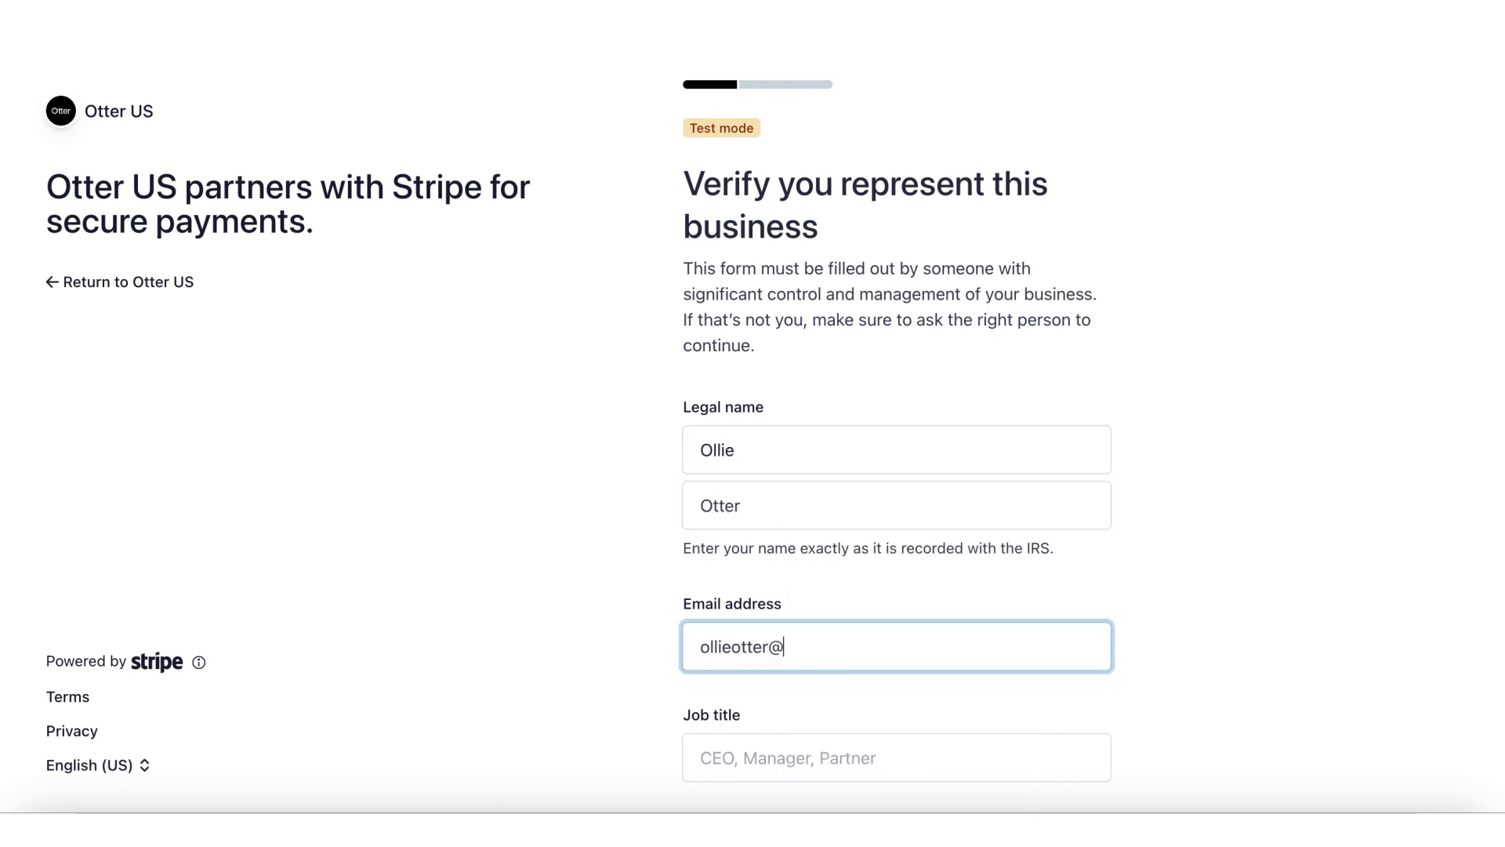
# Step: Set the representative's job title to CEO and enter their date of birth
pyautogui.scroll(-5, 799, 525)
pyautogui.click(797, 410)
pyautogui.click(807, 474)
pyautogui.click(705, 527)
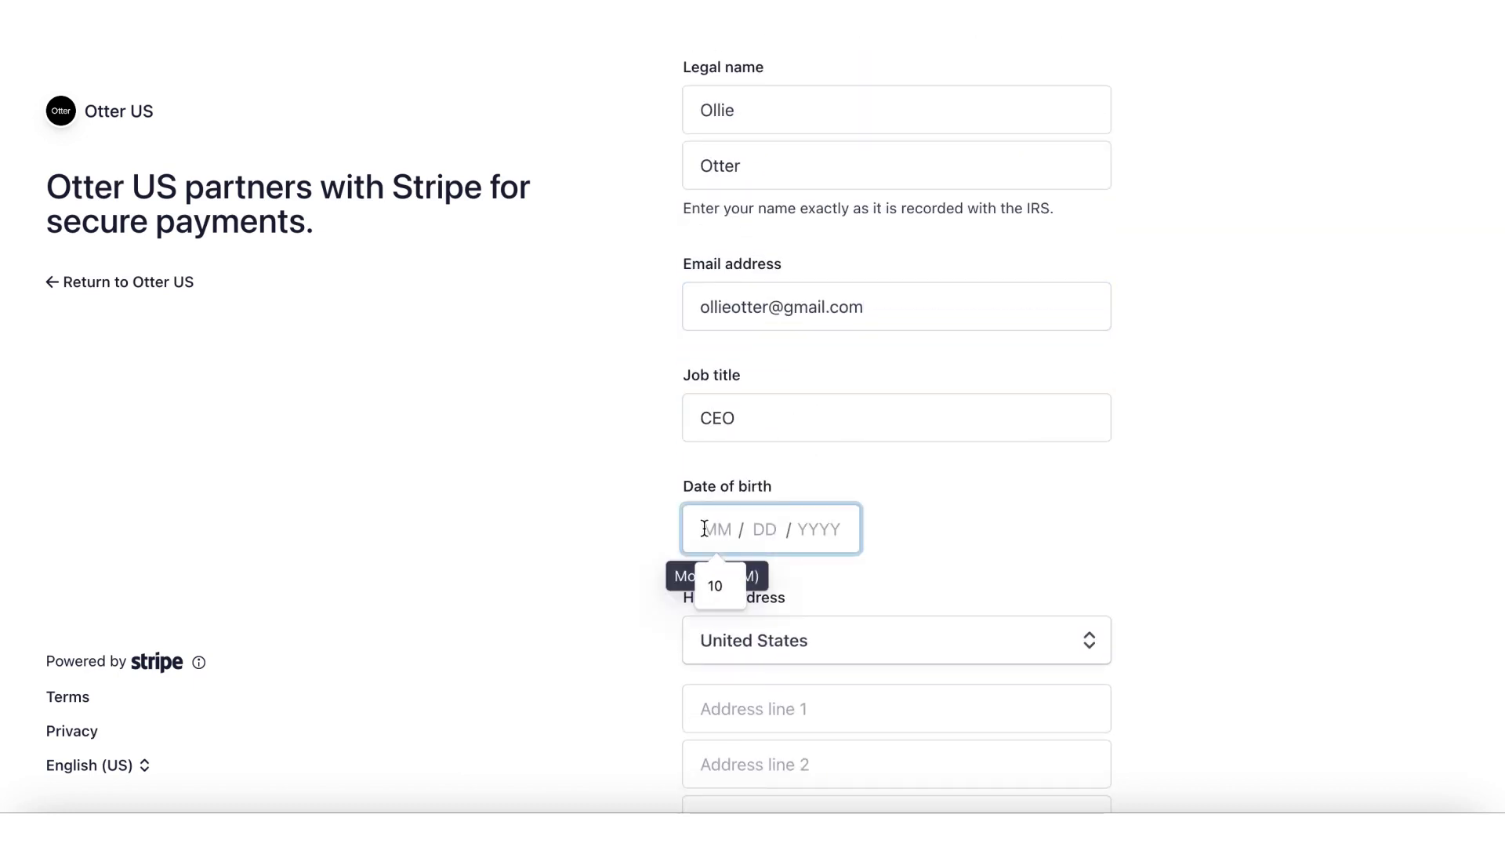
pyautogui.write('10101990')
# Step: Add the home address, phone and last four SSN digits, and confirm 25%+ ownership
pyautogui.scroll(-4, 982, 535)
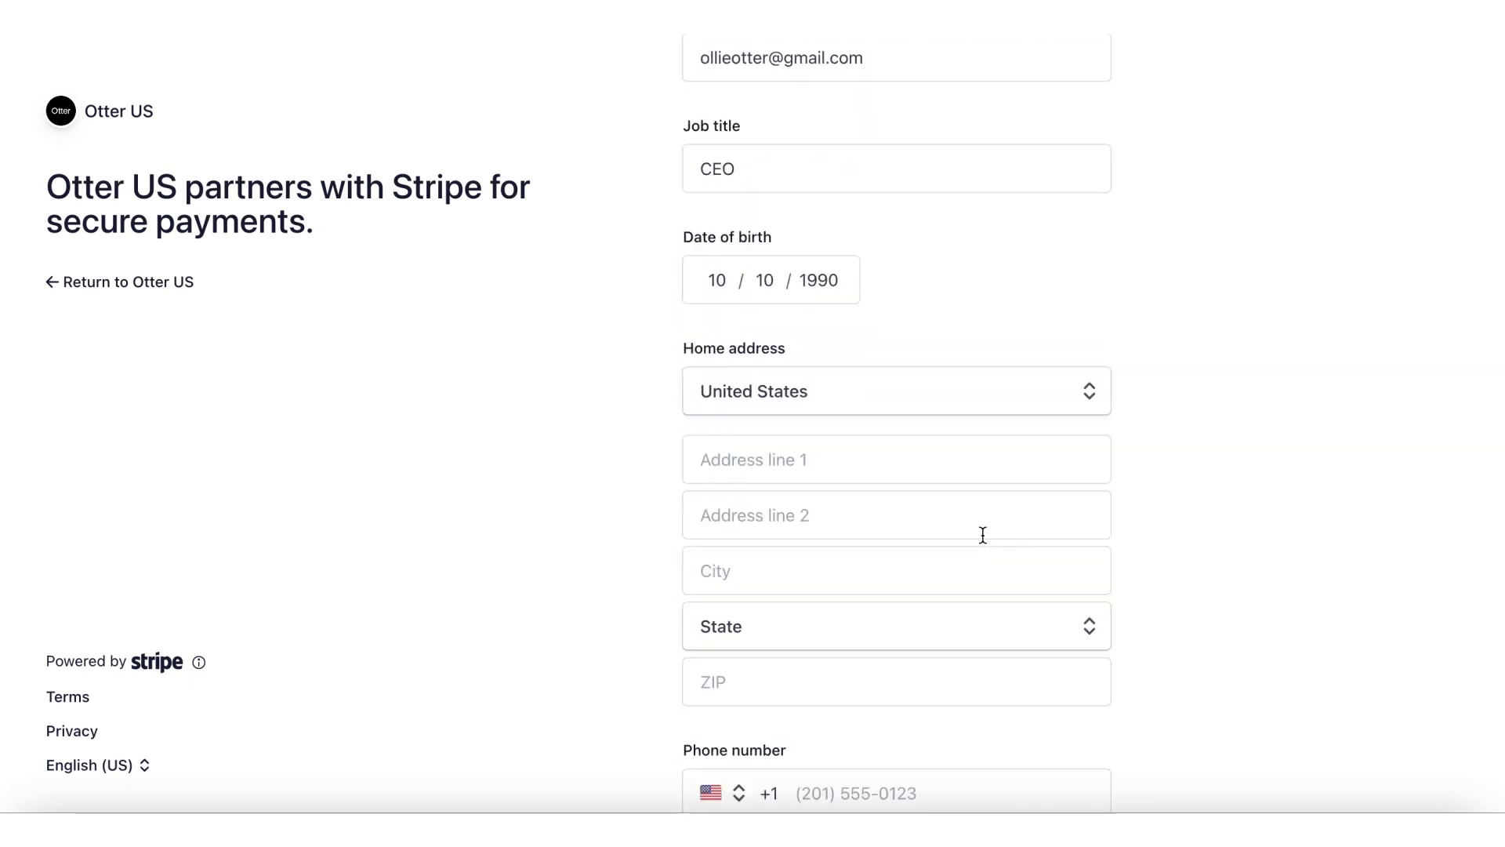
pyautogui.scroll(-2, 982, 535)
pyautogui.click(891, 279)
pyautogui.write('hungry')
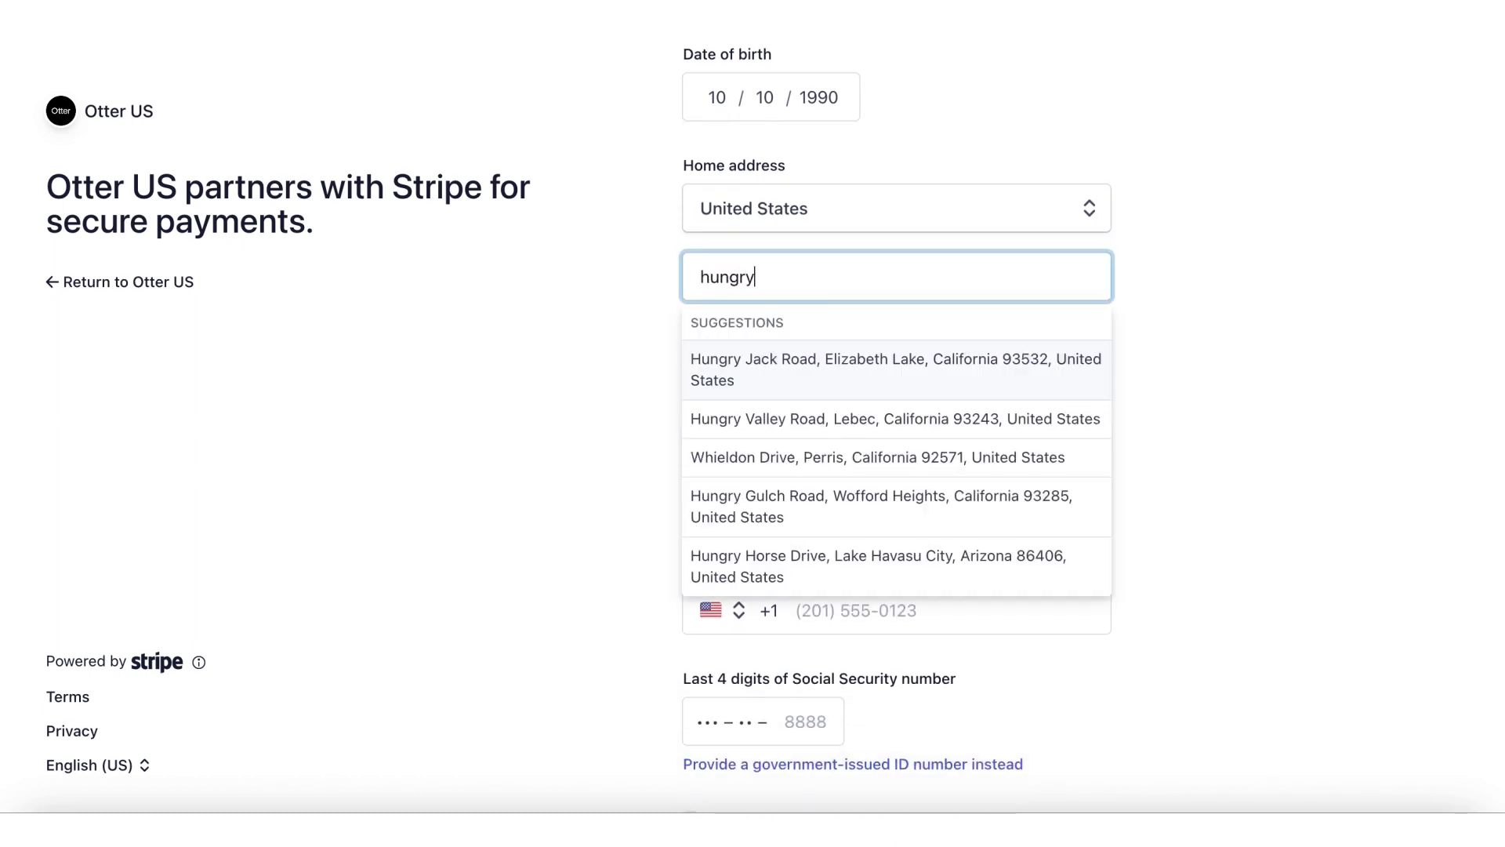
pyautogui.click(891, 369)
pyautogui.scroll(-3, 614, 458)
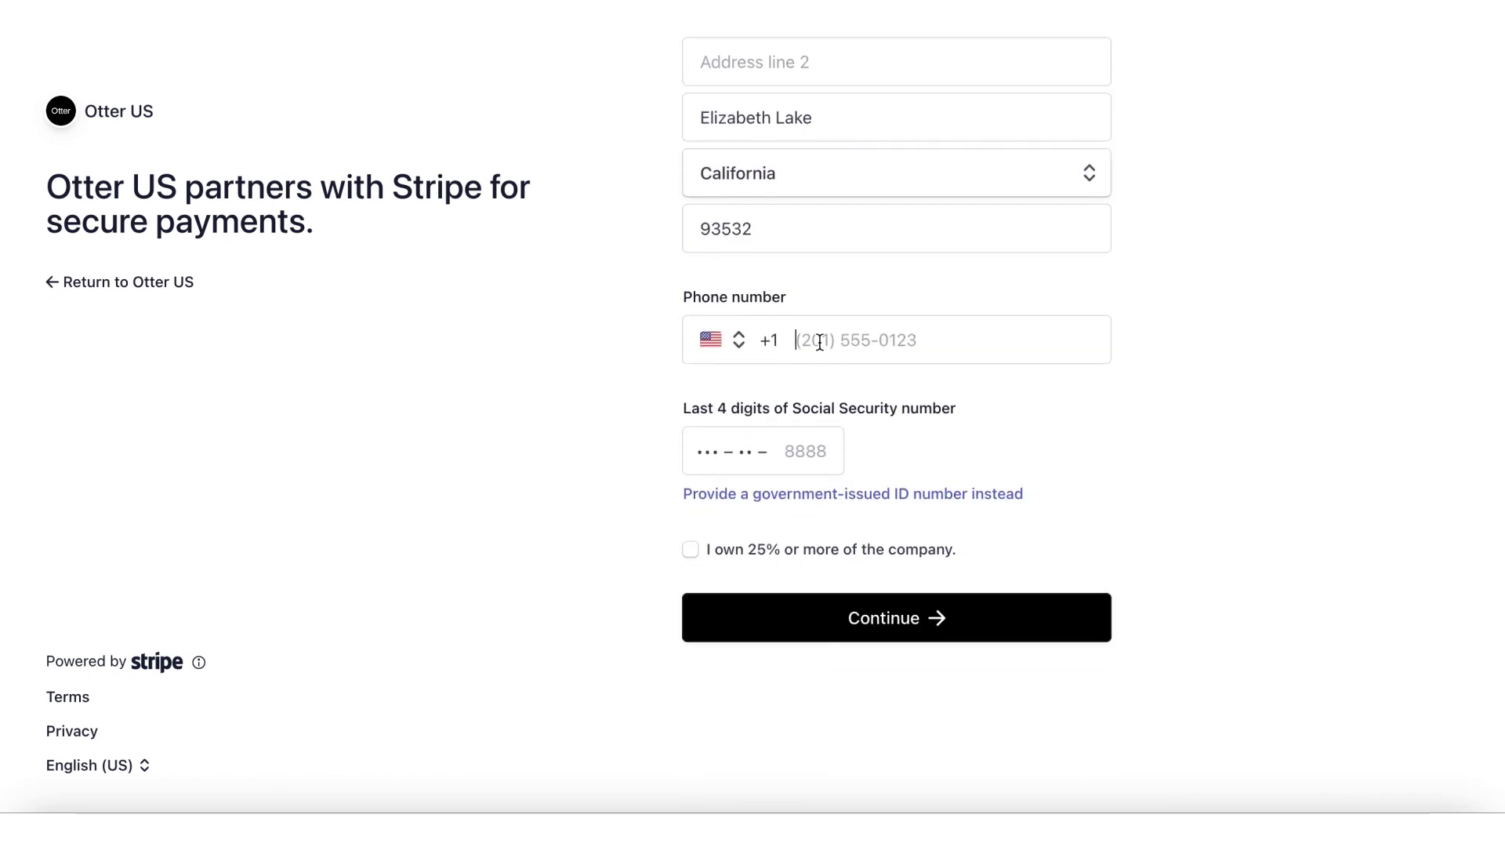
pyautogui.click(819, 341)
pyautogui.write('424242424')
pyautogui.click(791, 450)
pyautogui.write('8888')
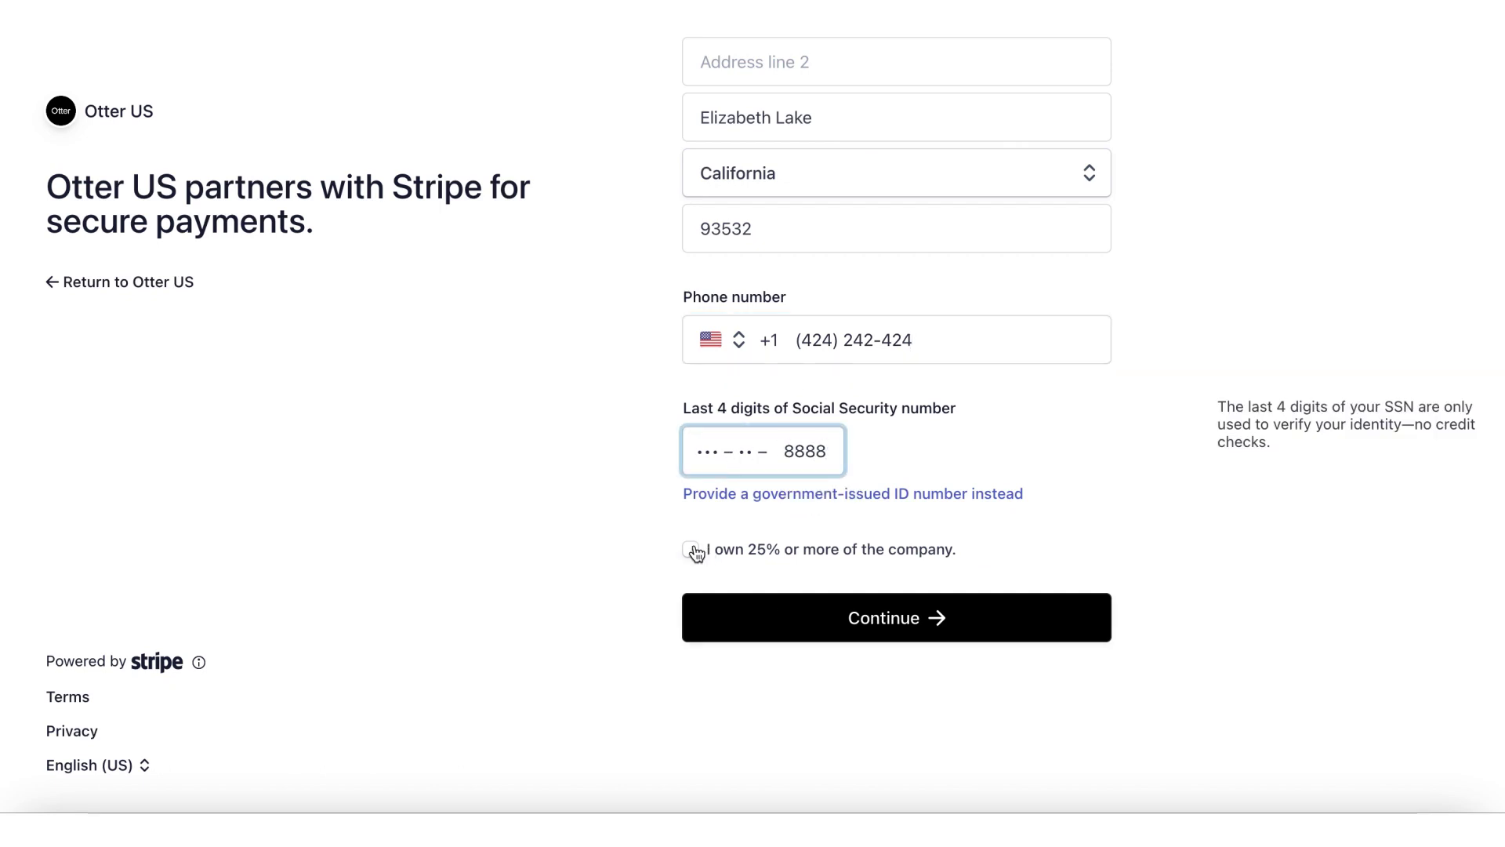
pyautogui.click(692, 550)
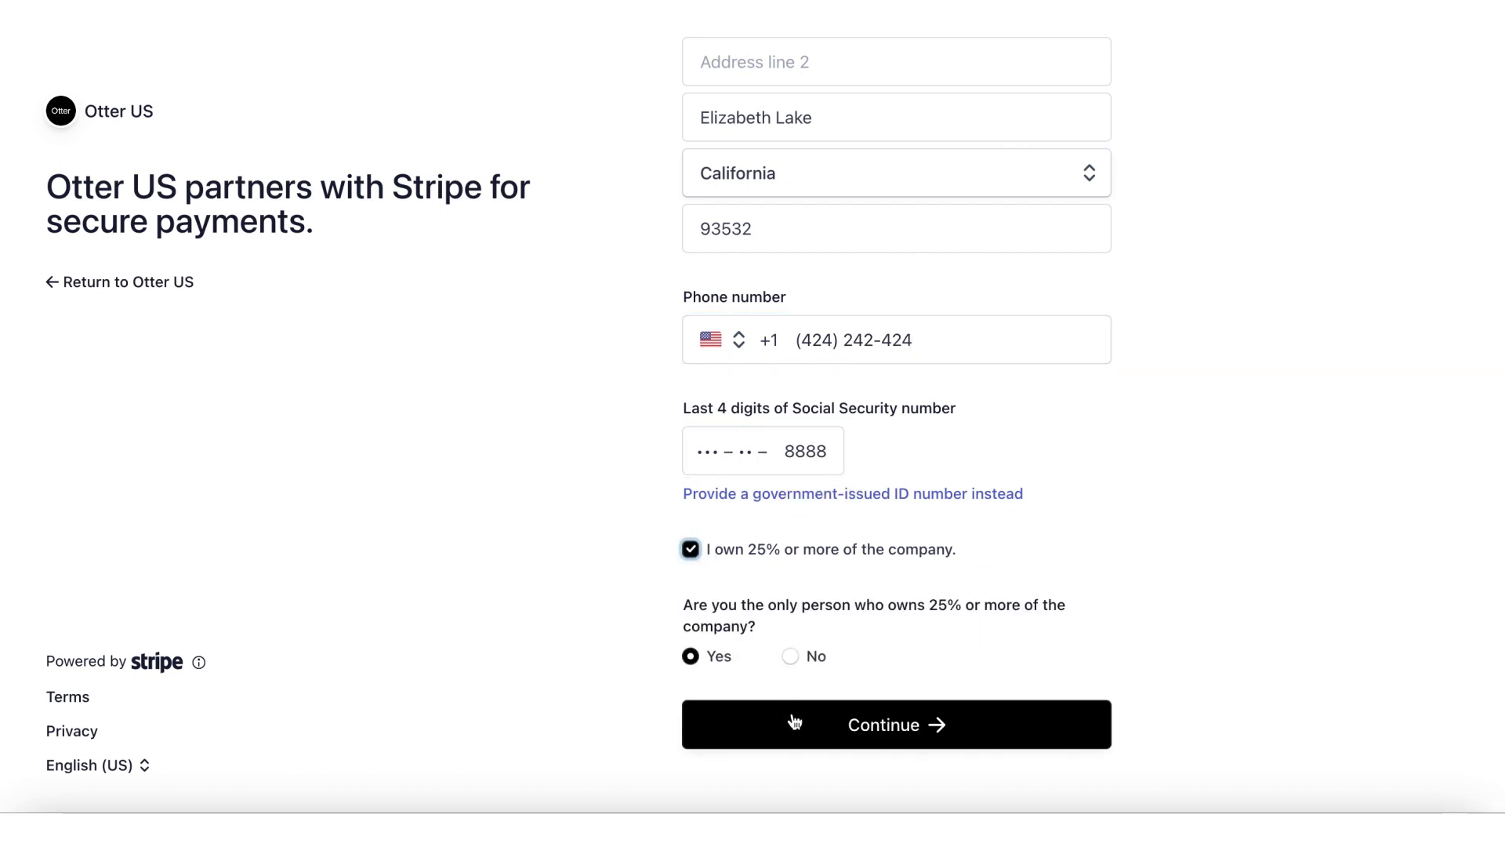
# Step: Link the Stripe test bank account and save shortened descriptor 'Restaurant' in the public details
pyautogui.click(794, 722)
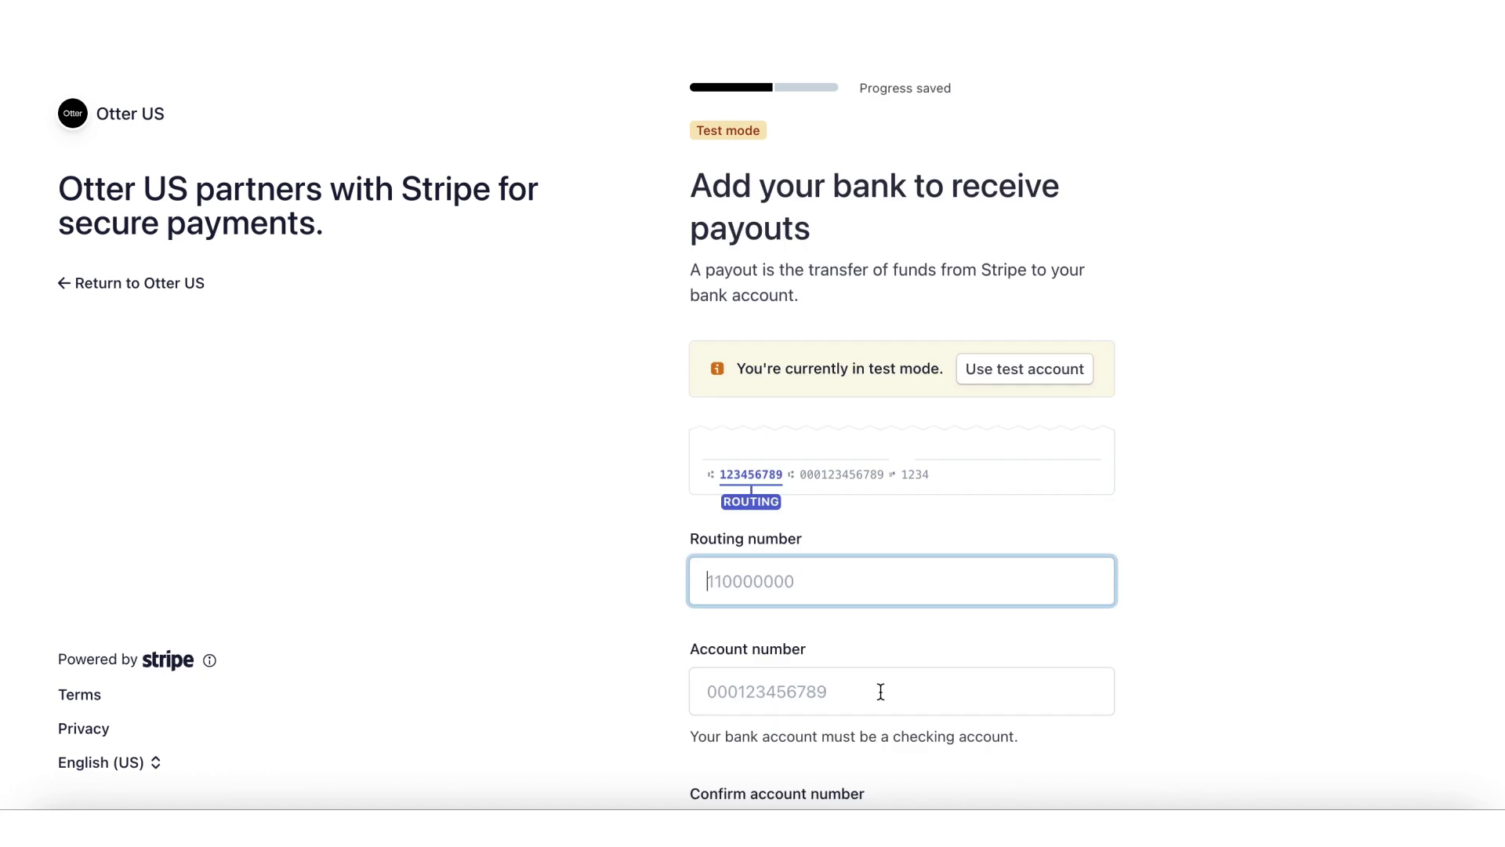
pyautogui.click(1017, 376)
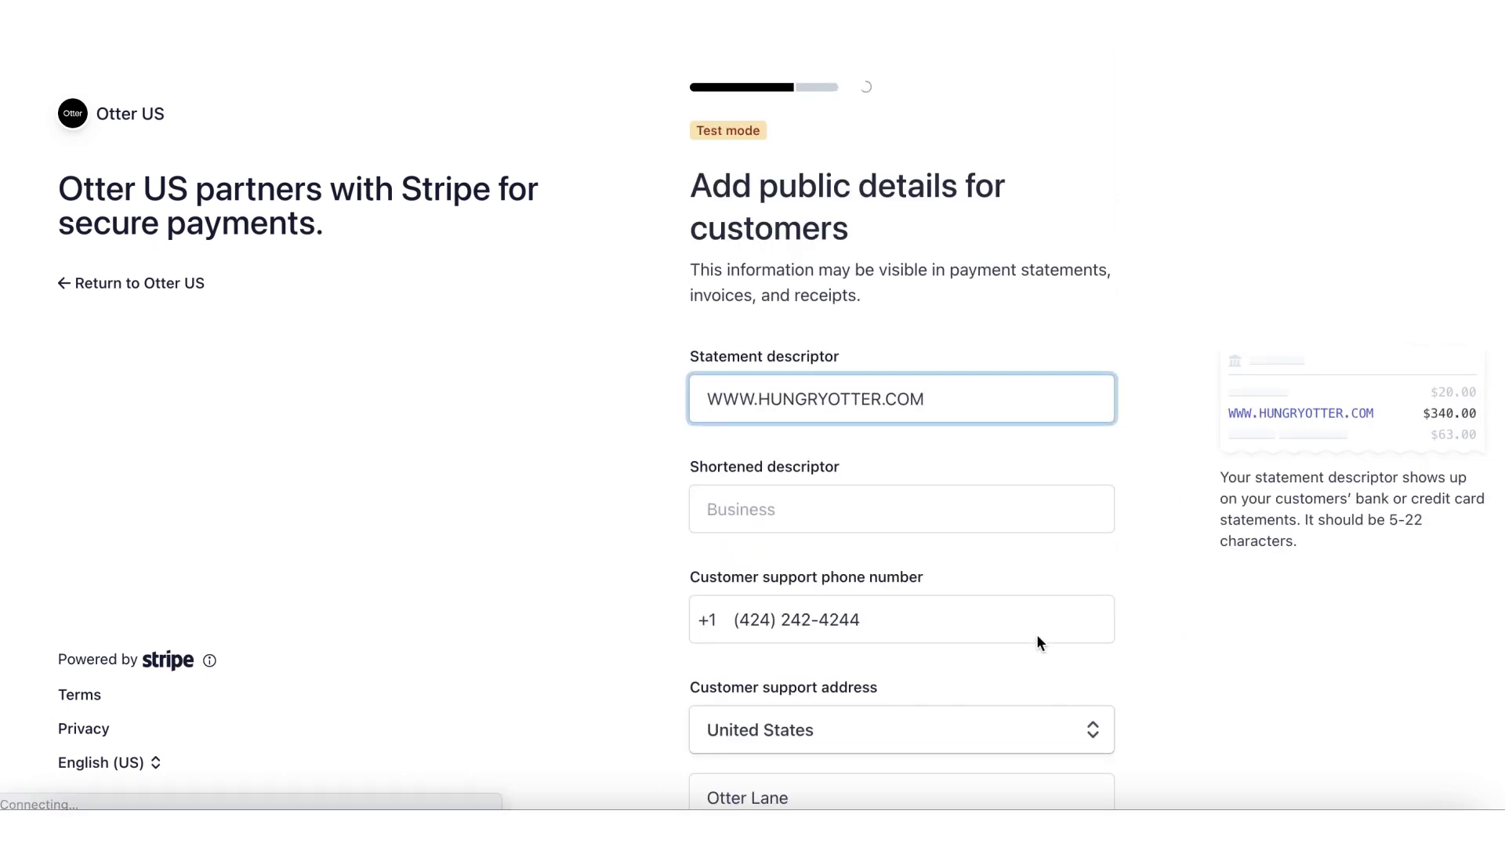
pyautogui.scroll(-2, 1140, 527)
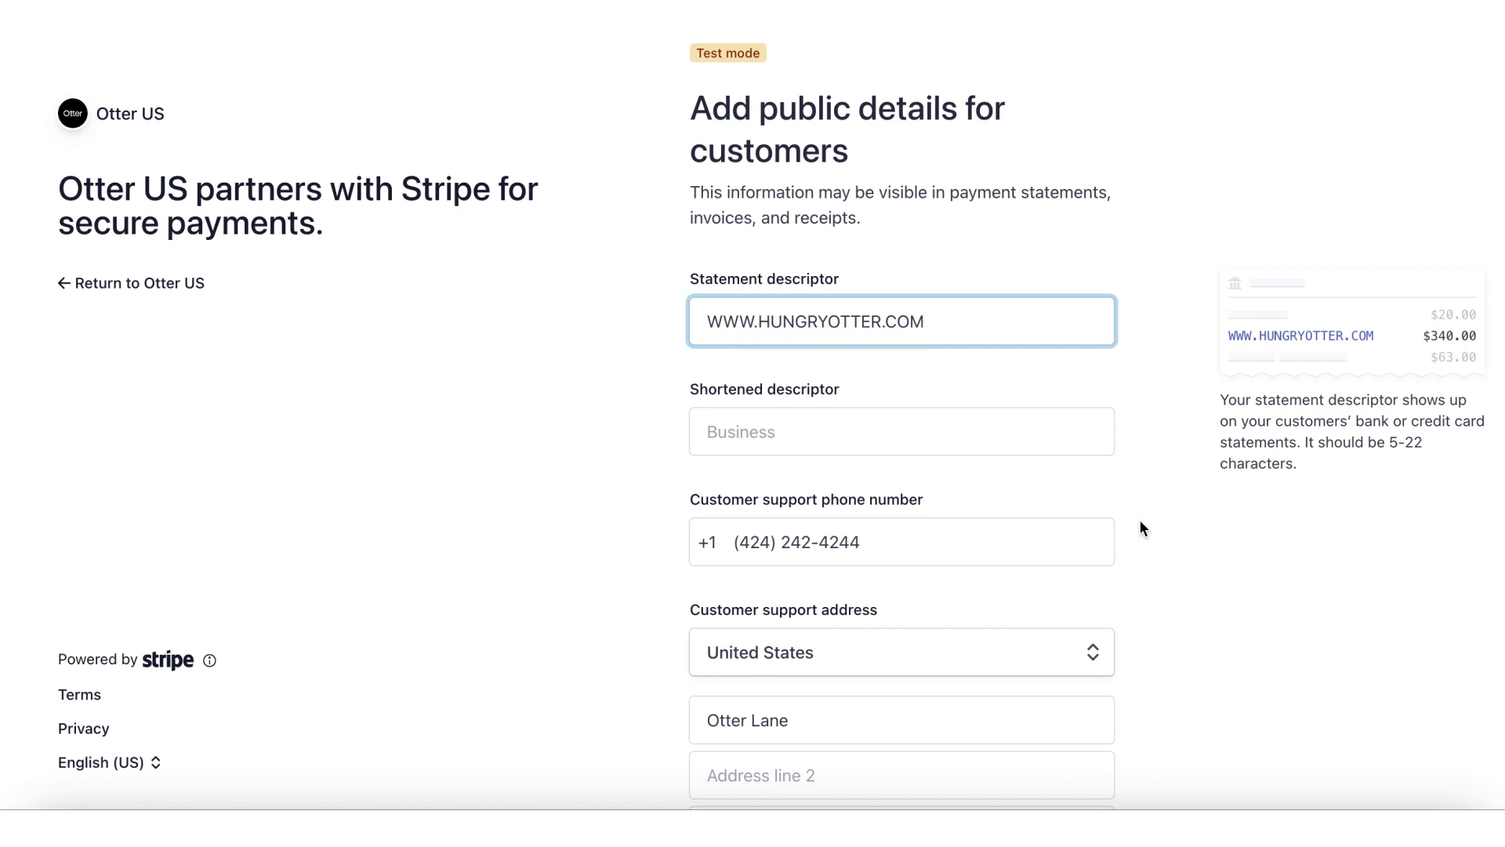
pyautogui.click(990, 443)
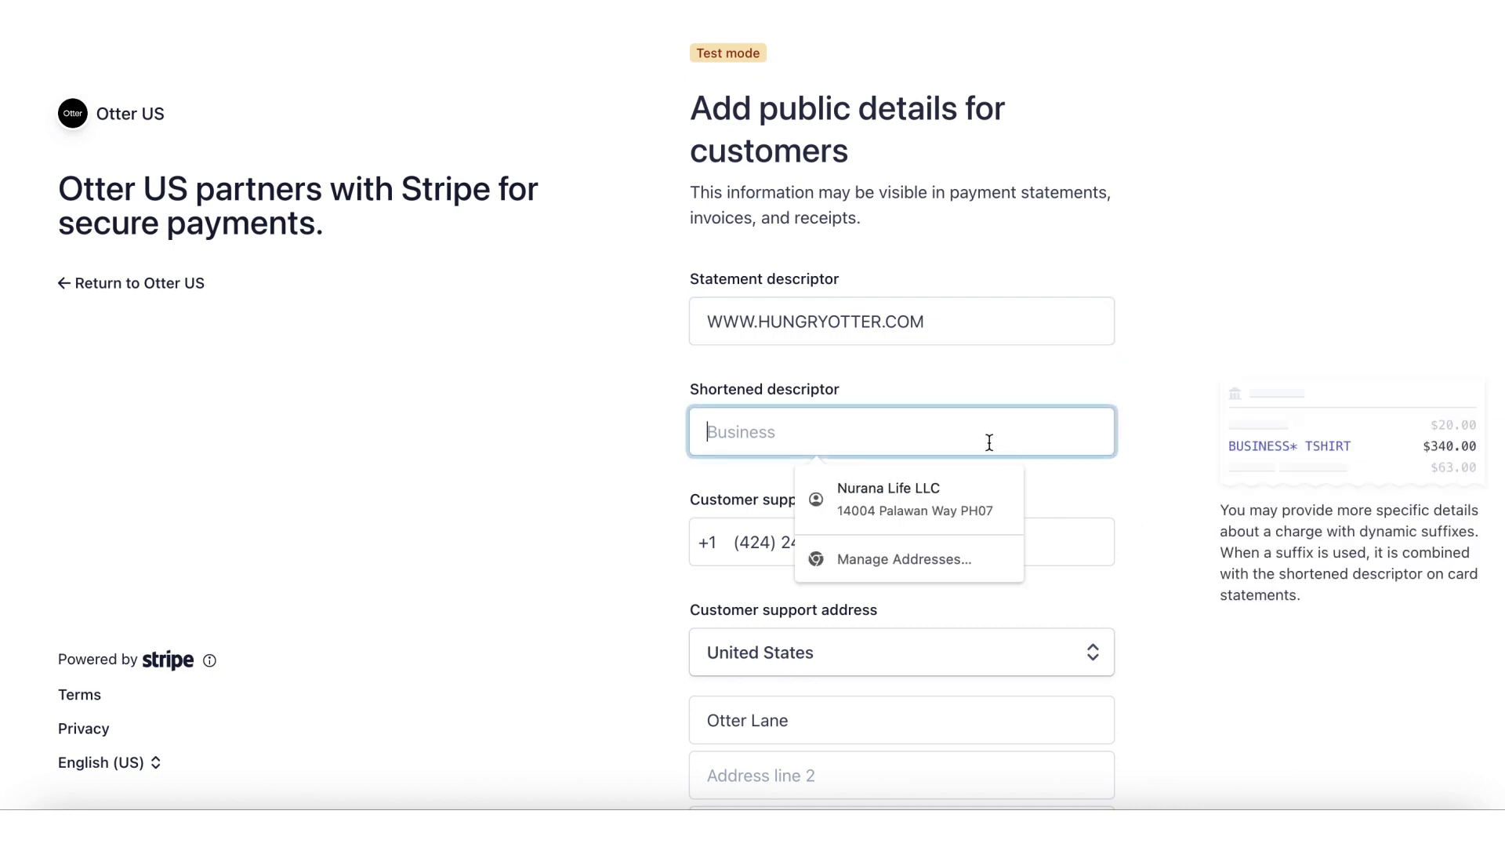
pyautogui.write('Res')
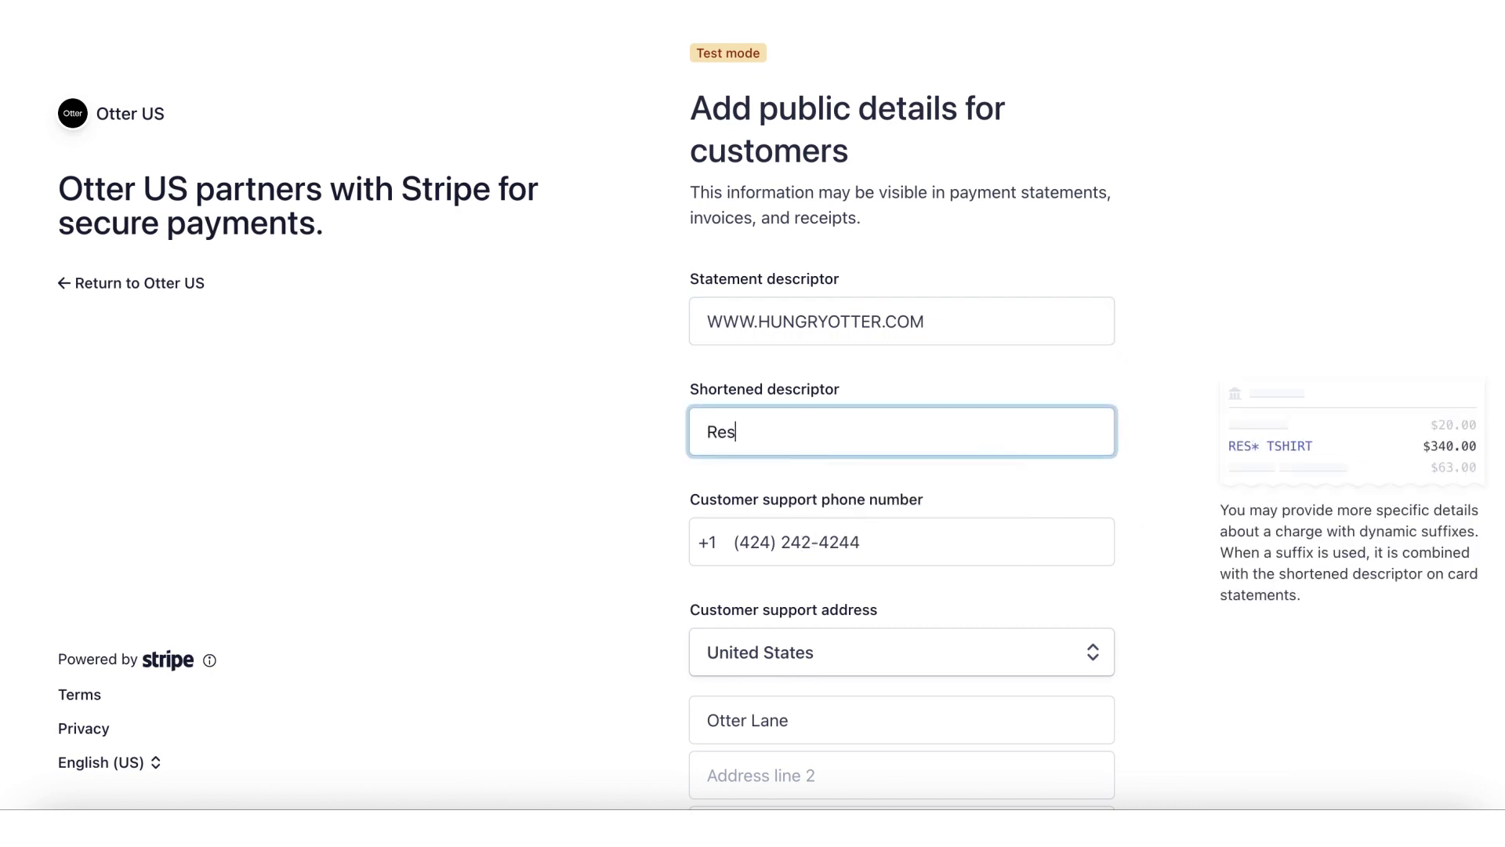
pyautogui.write('taurant')
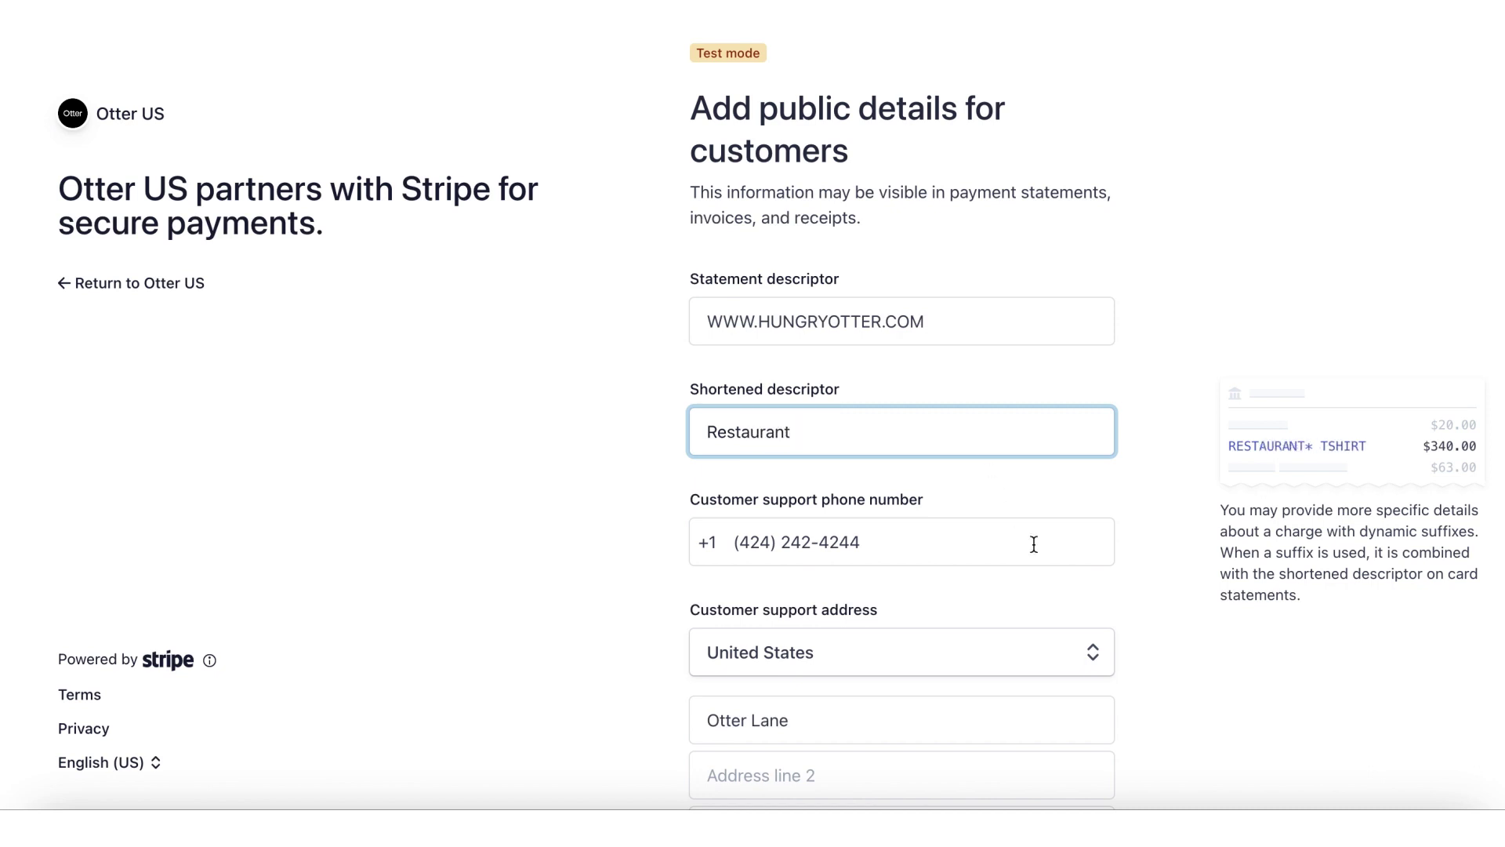
pyautogui.scroll(-1, 1065, 558)
pyautogui.scroll(-5, 1065, 557)
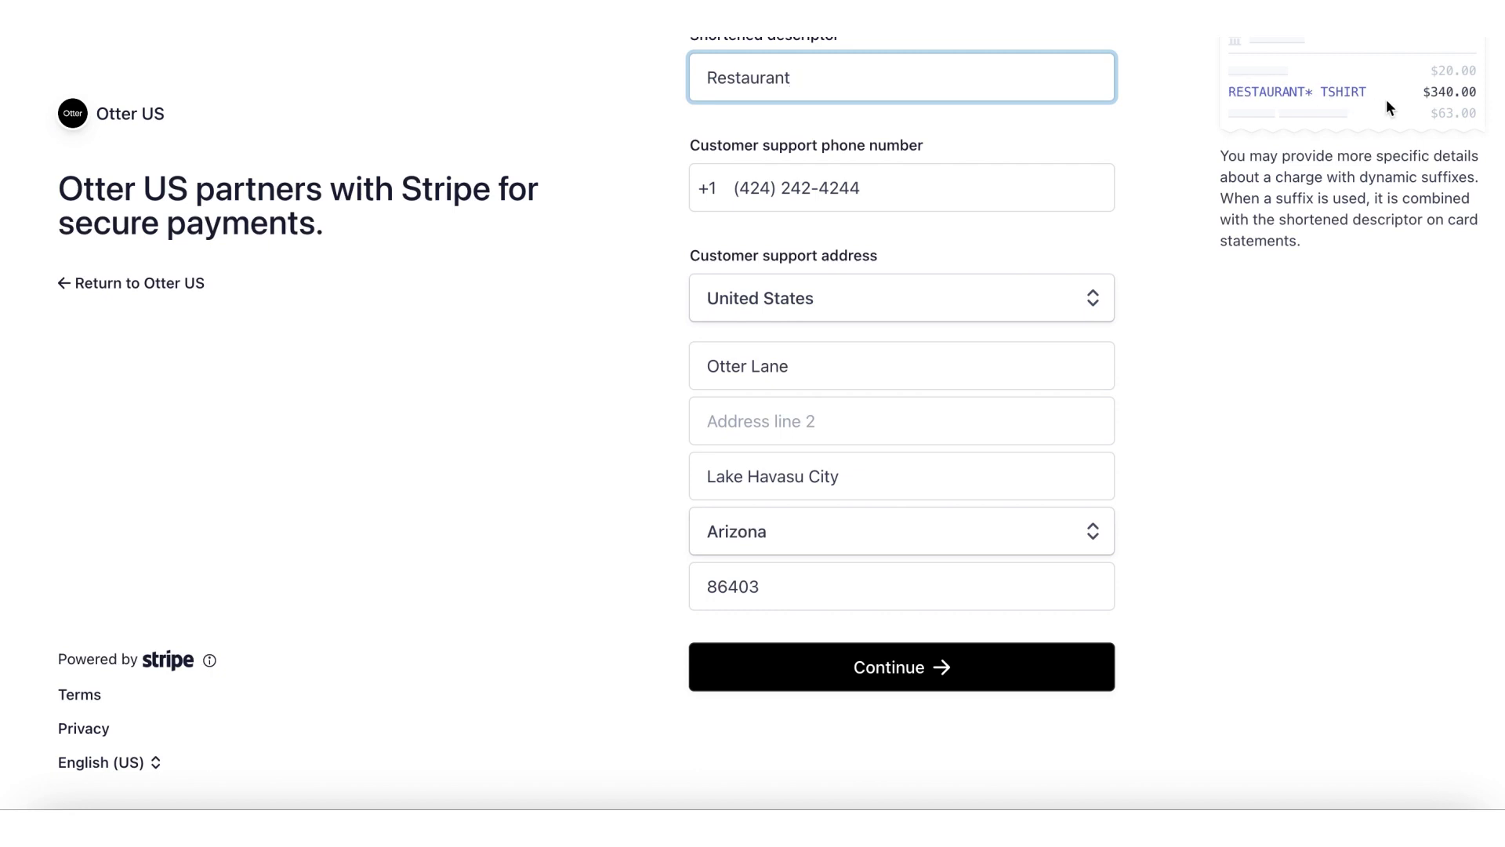
pyautogui.click(943, 675)
pyautogui.click(943, 674)
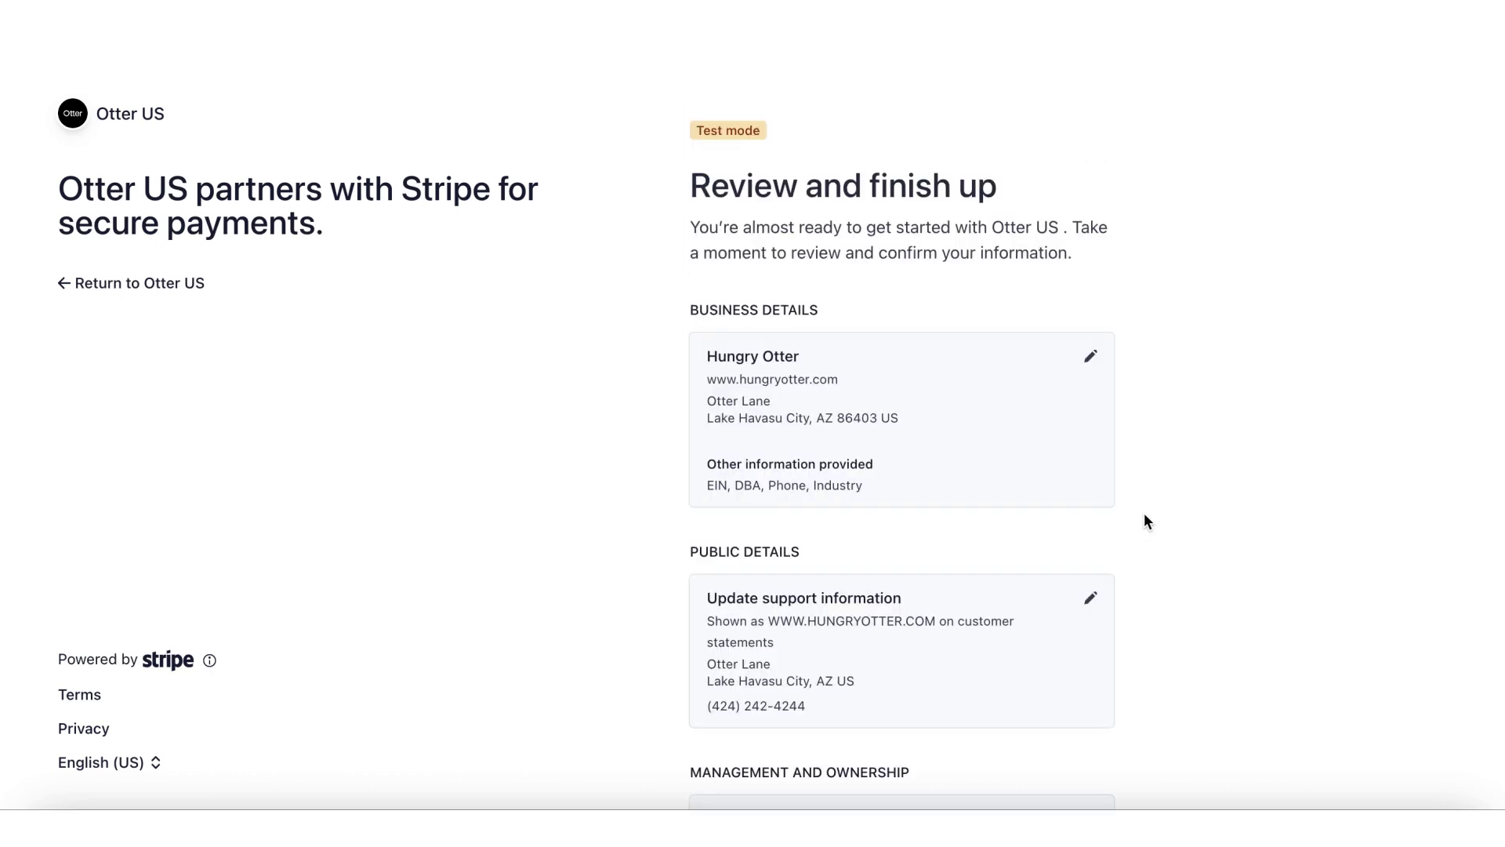
# Step: Scroll through the Review and finish up summary and Agree & submit
pyautogui.scroll(-5, 1145, 517)
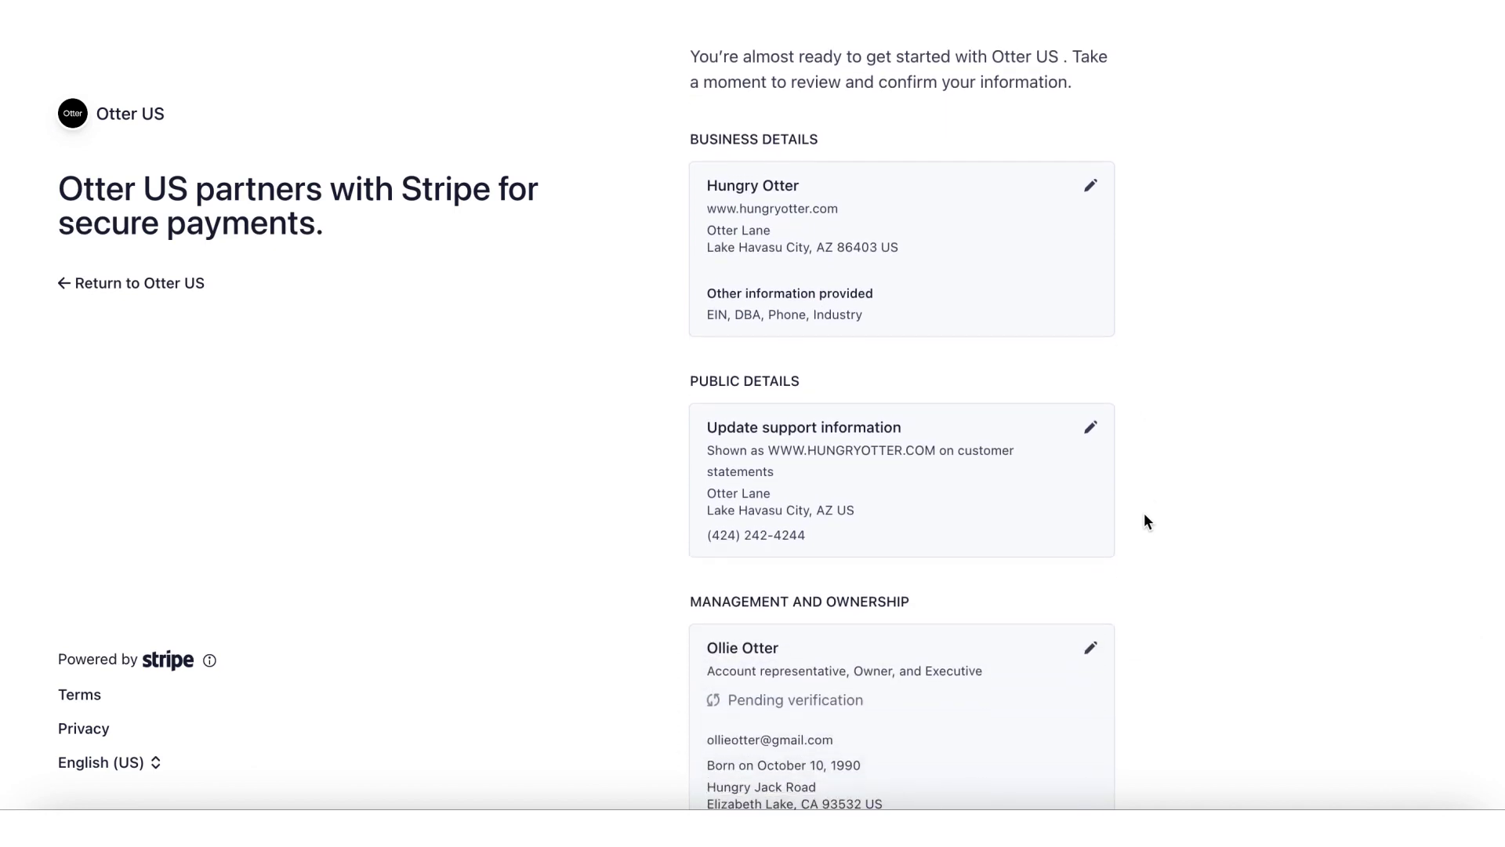
pyautogui.scroll(-6, 1145, 514)
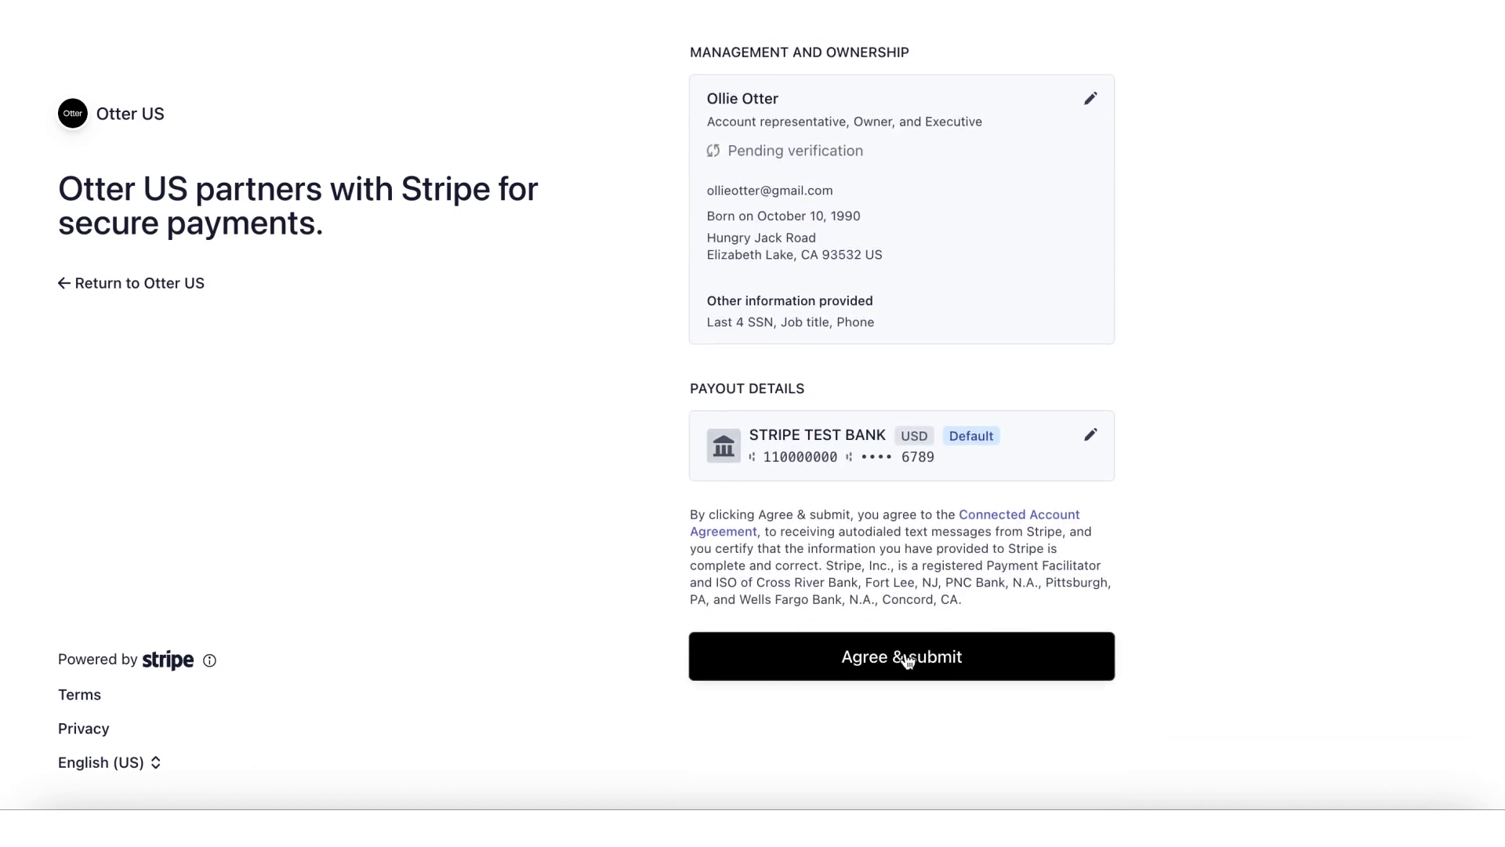
pyautogui.click(978, 657)
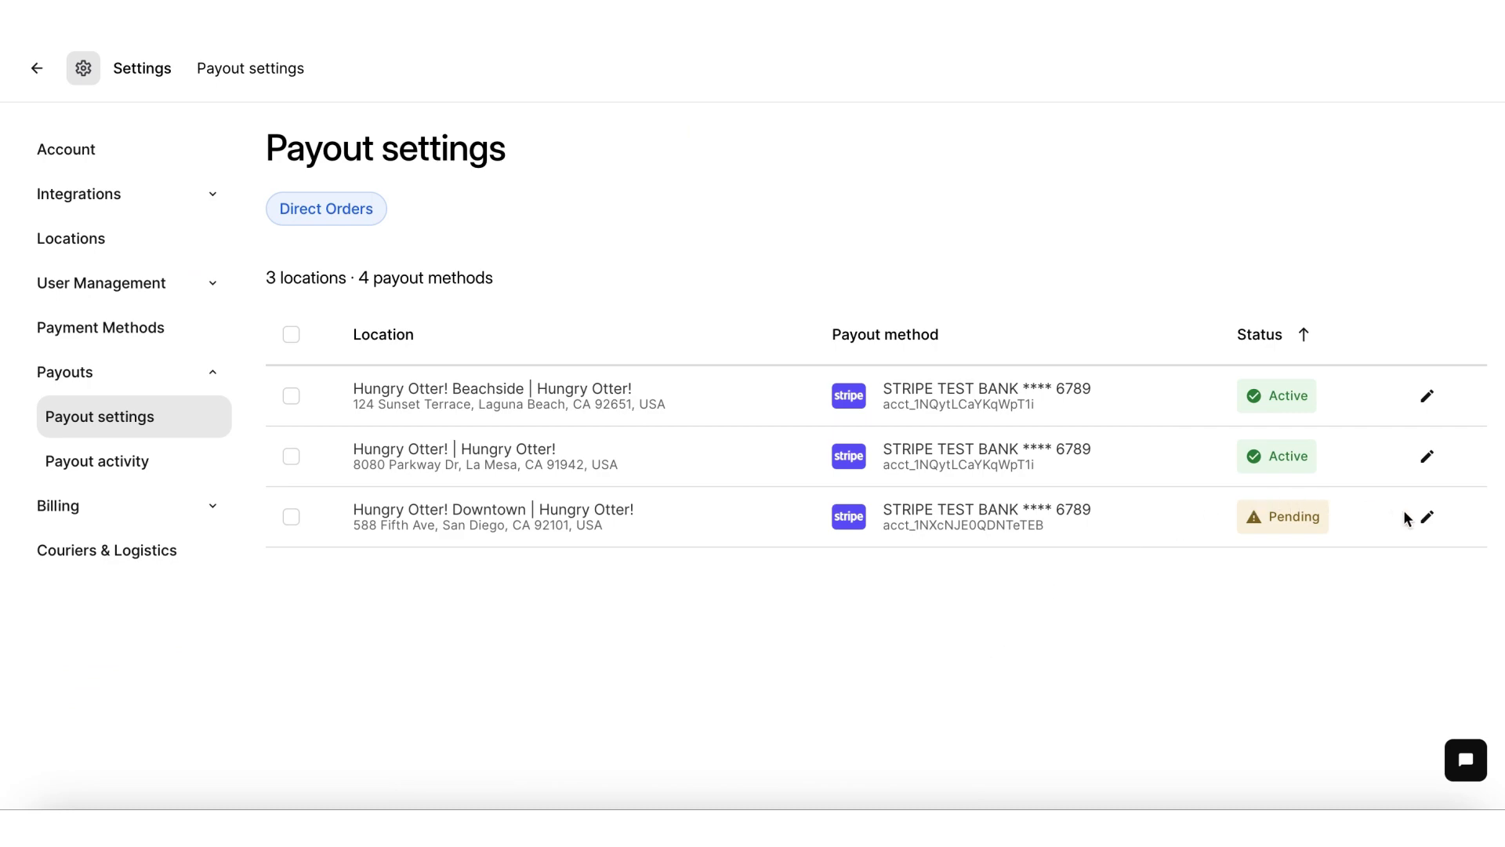
# Step: Open the Downtown payout account on Stripe and submit the owner's full Social Security number
pyautogui.click(1426, 517)
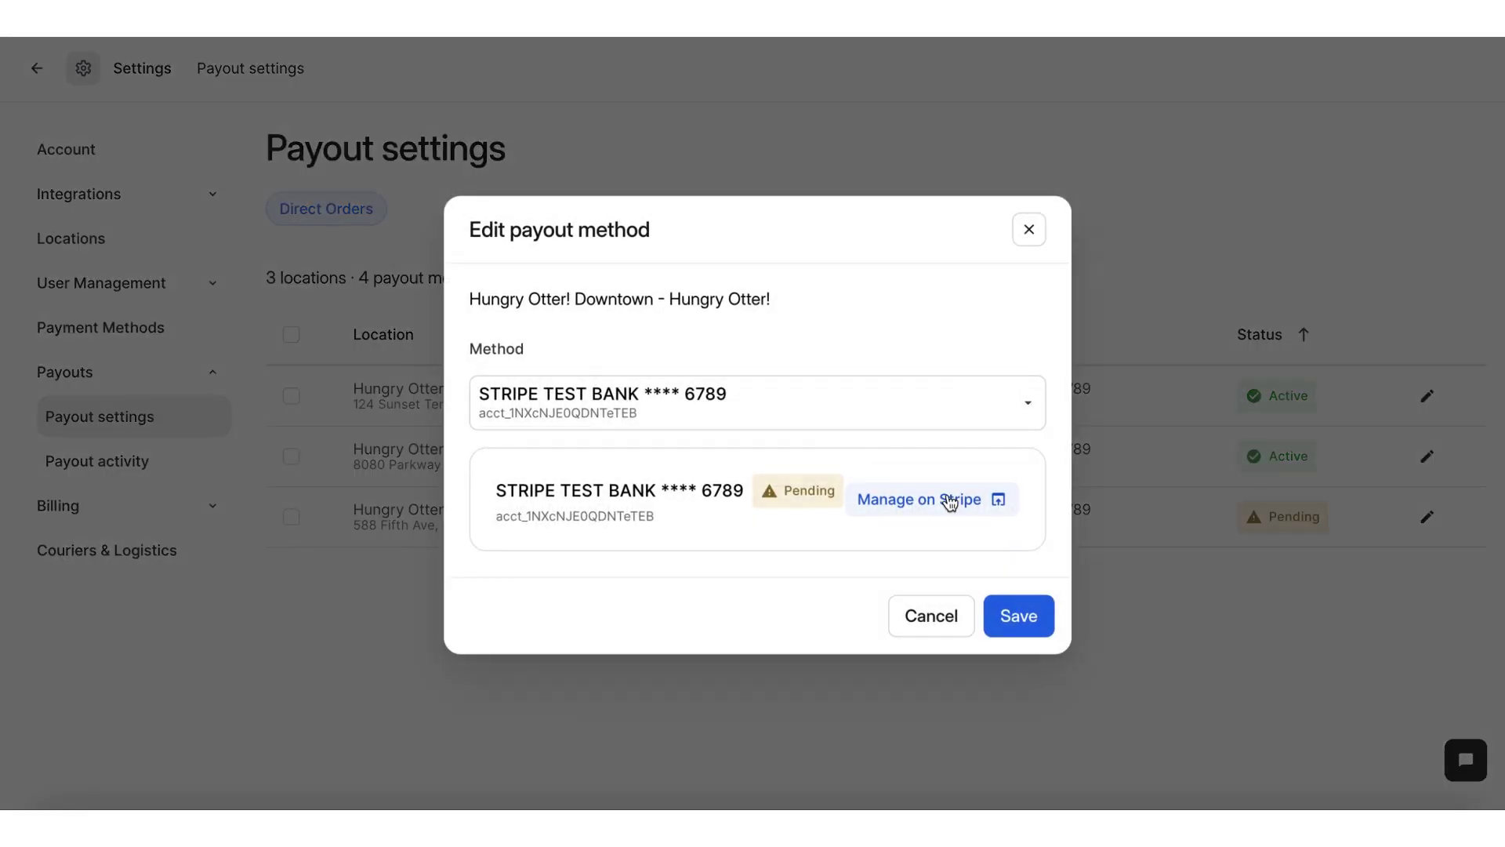
pyautogui.click(950, 502)
pyautogui.scroll(-4, 951, 505)
pyautogui.click(1052, 367)
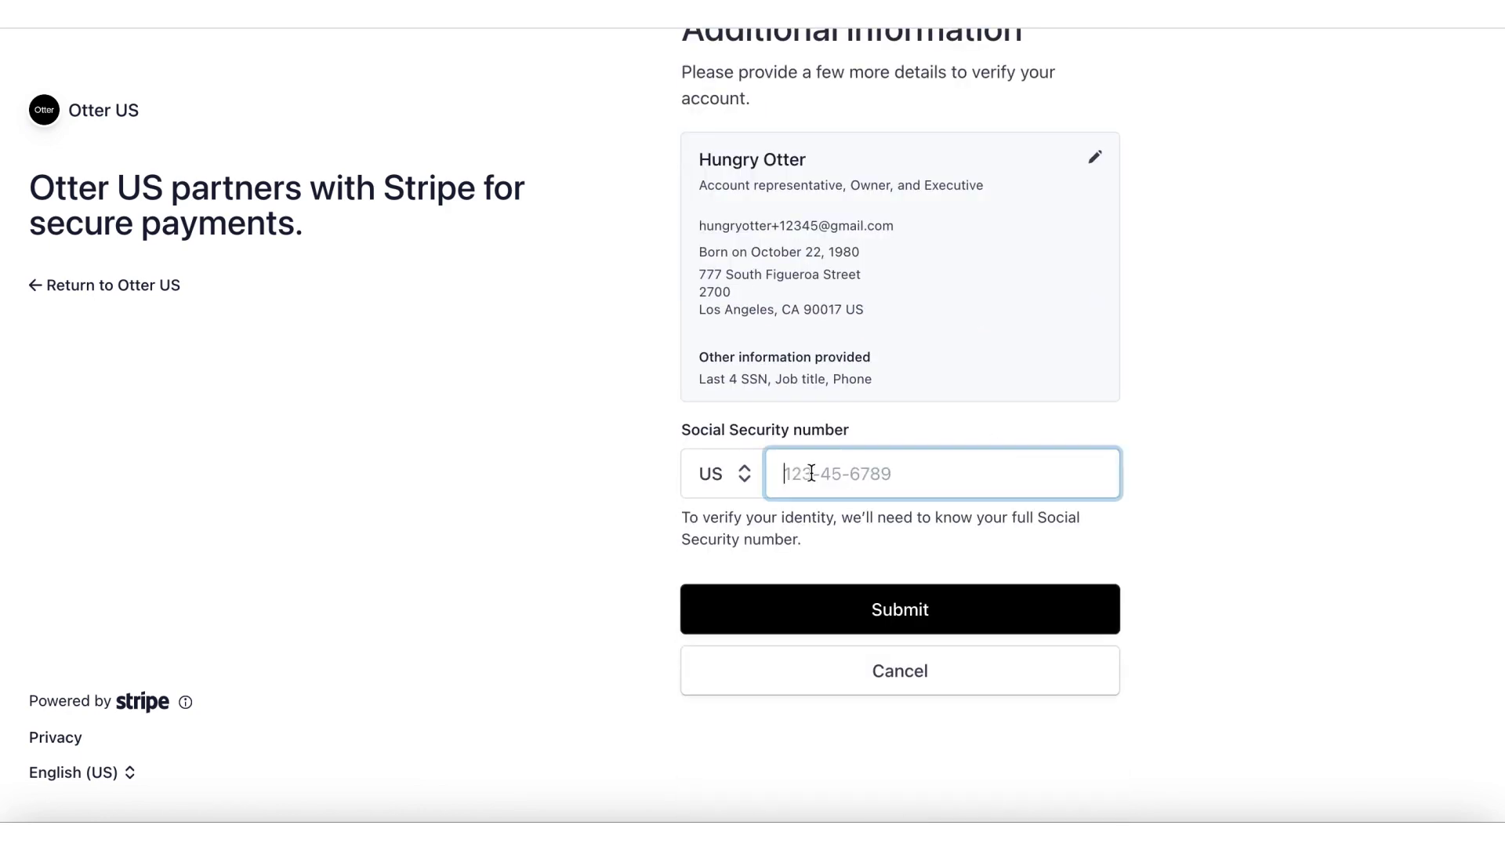
pyautogui.write('123-45-6789')
pyautogui.click(891, 612)
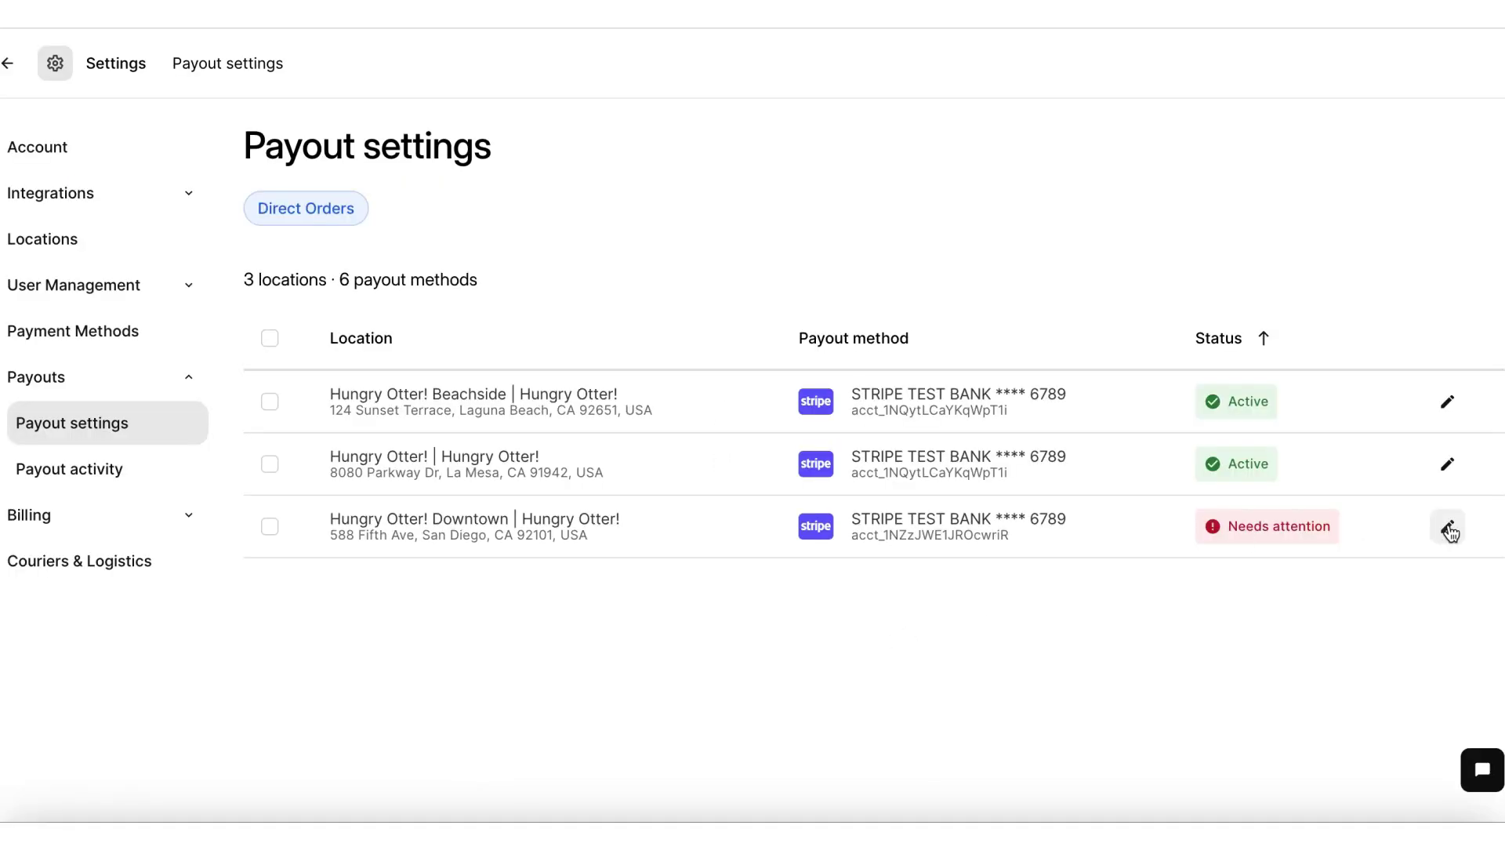
# Step: Reopen the Downtown account on Stripe from its edit pencil and Agree & submit the updated details
pyautogui.click(1449, 532)
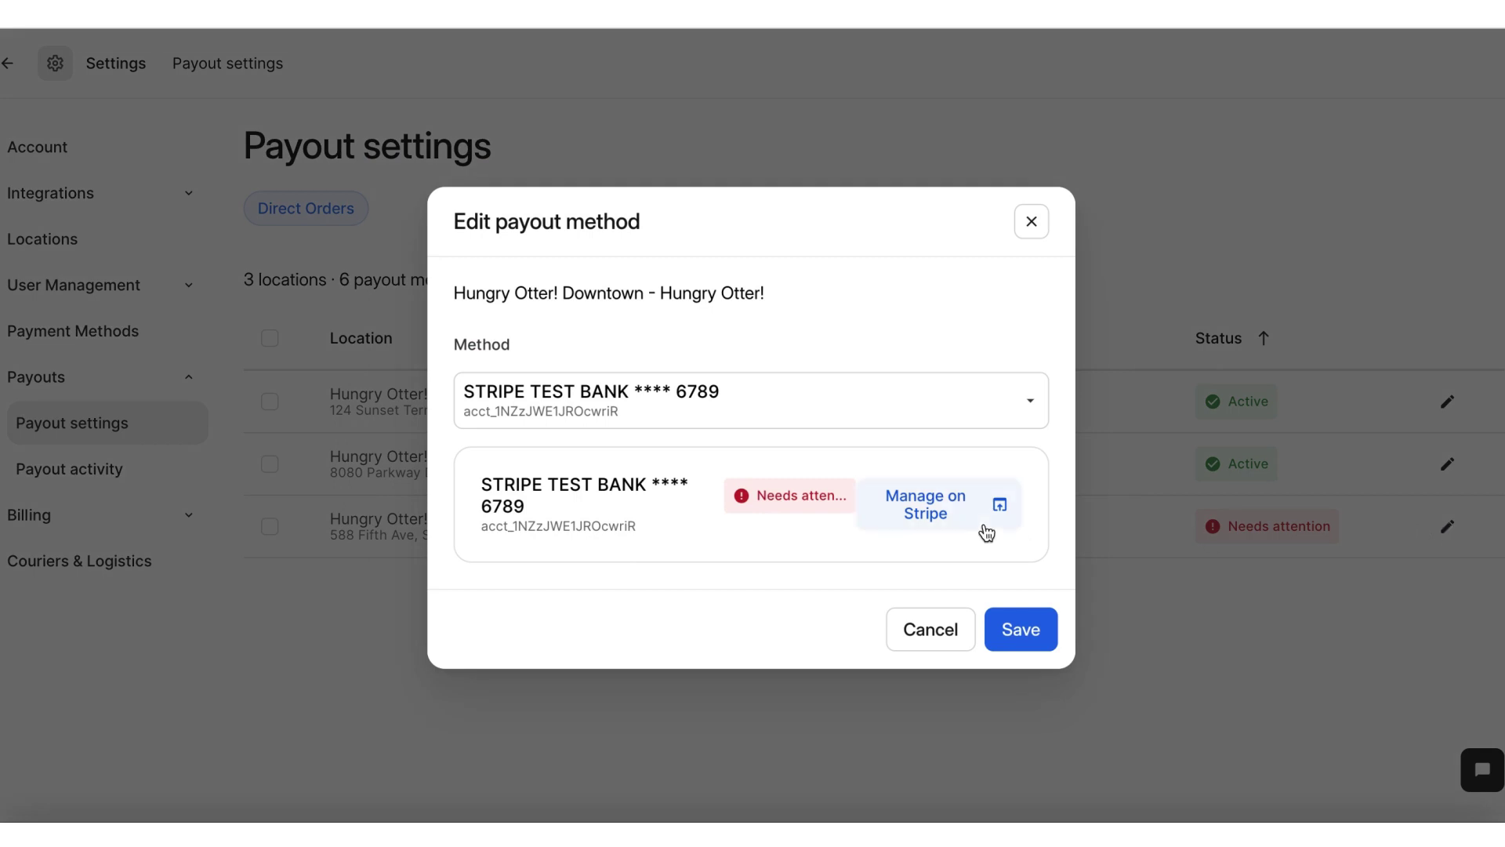
pyautogui.click(939, 512)
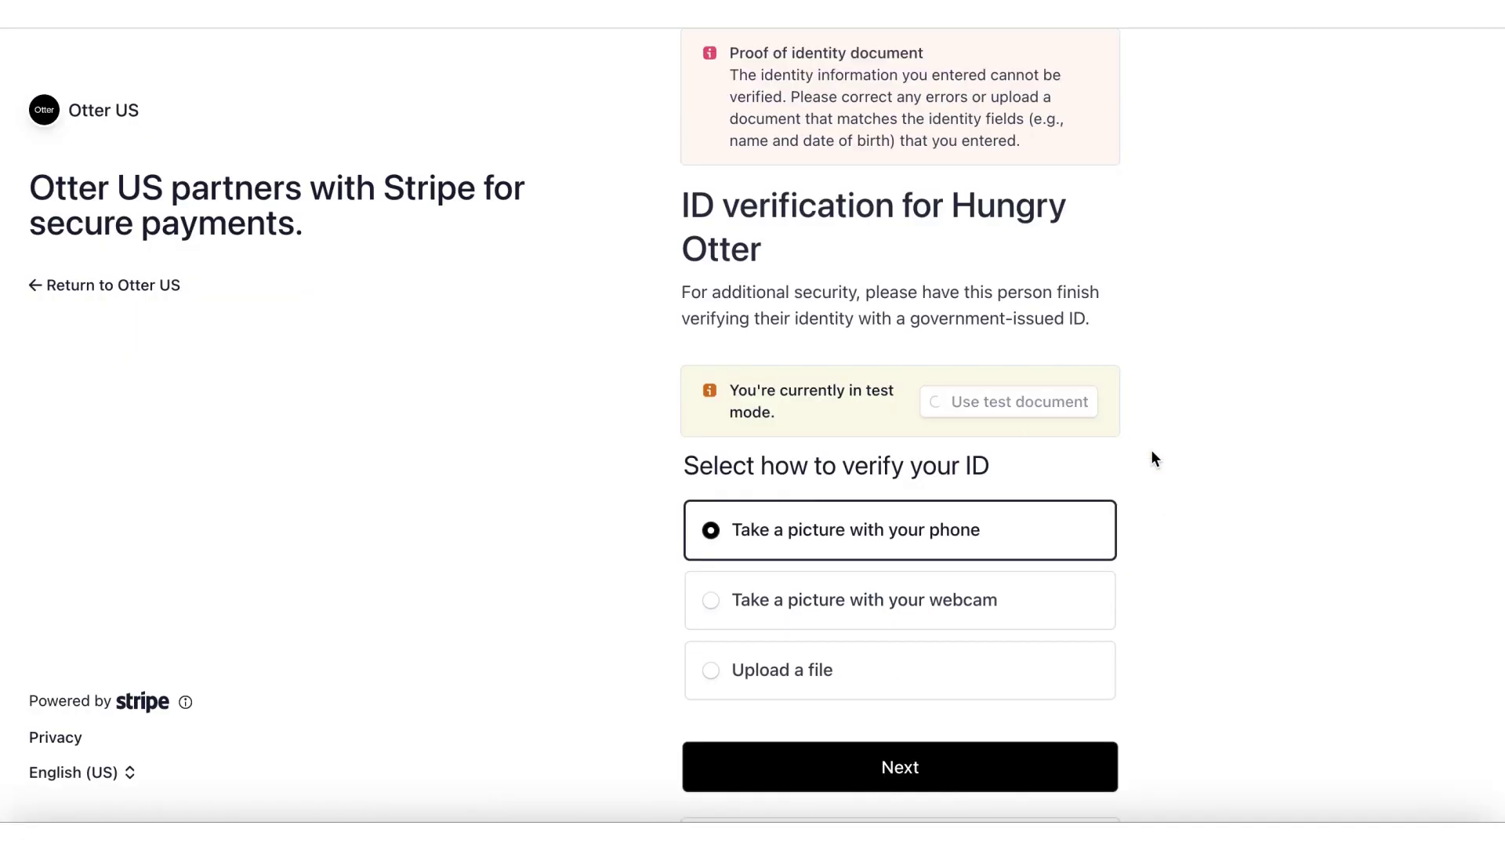
pyautogui.scroll(-6, 1058, 454)
pyautogui.click(893, 631)
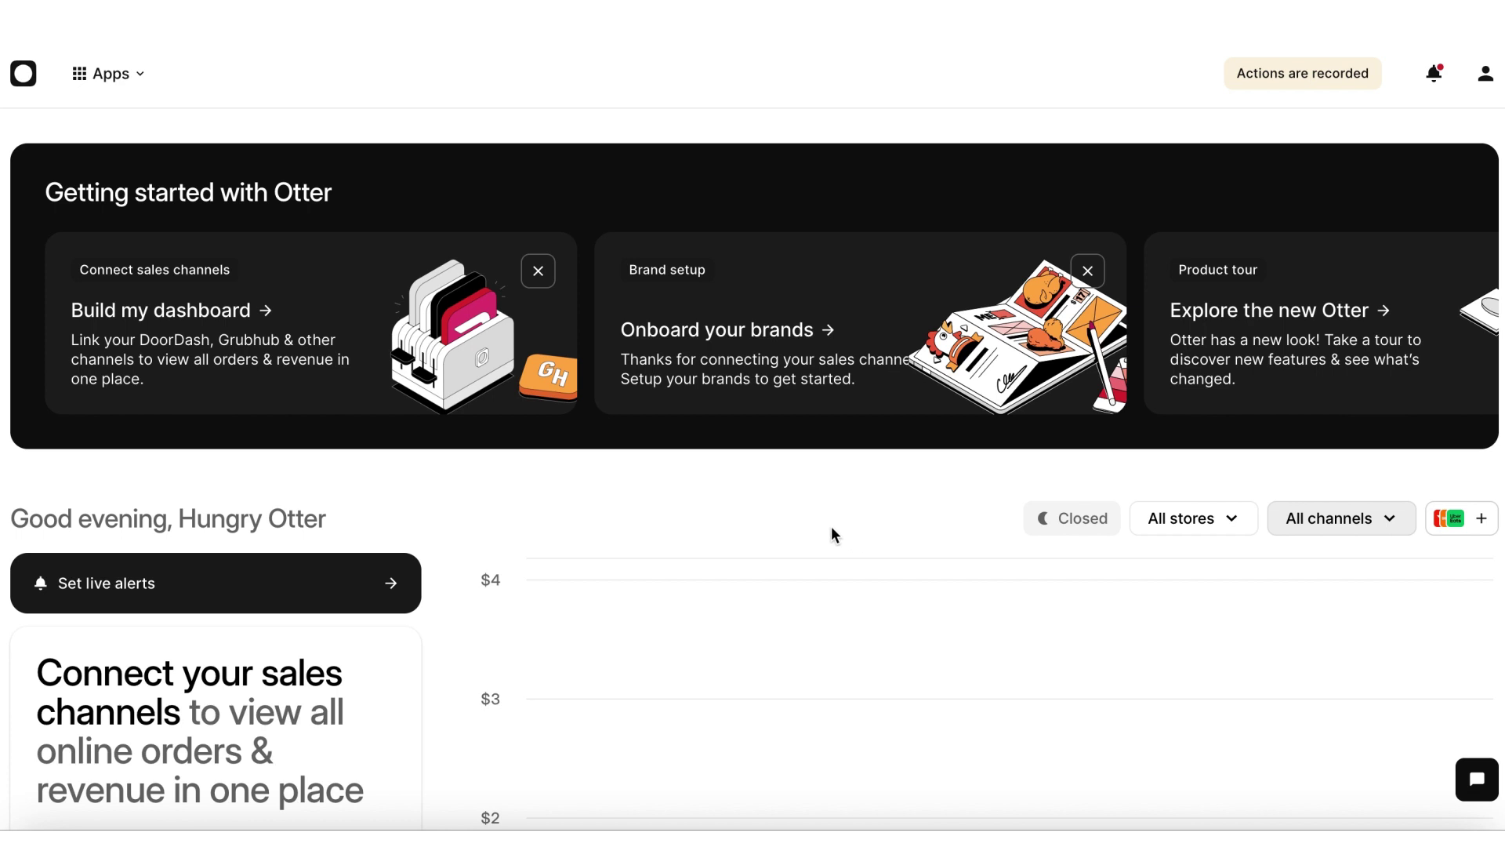
# Step: Navigate to Otter's Payout settings through the account menu's settings
pyautogui.click(1487, 82)
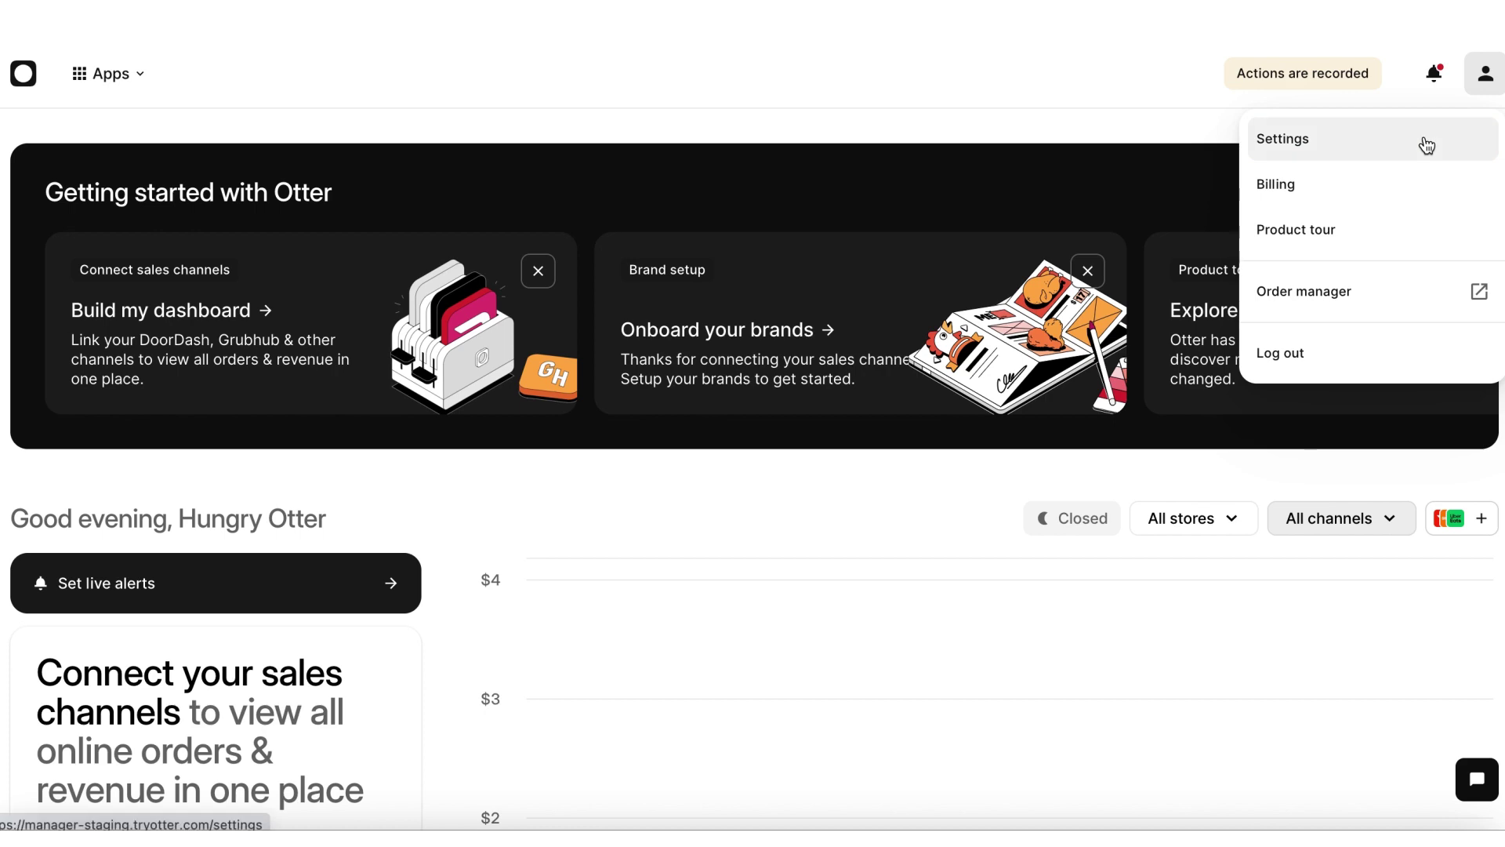
pyautogui.click(1425, 144)
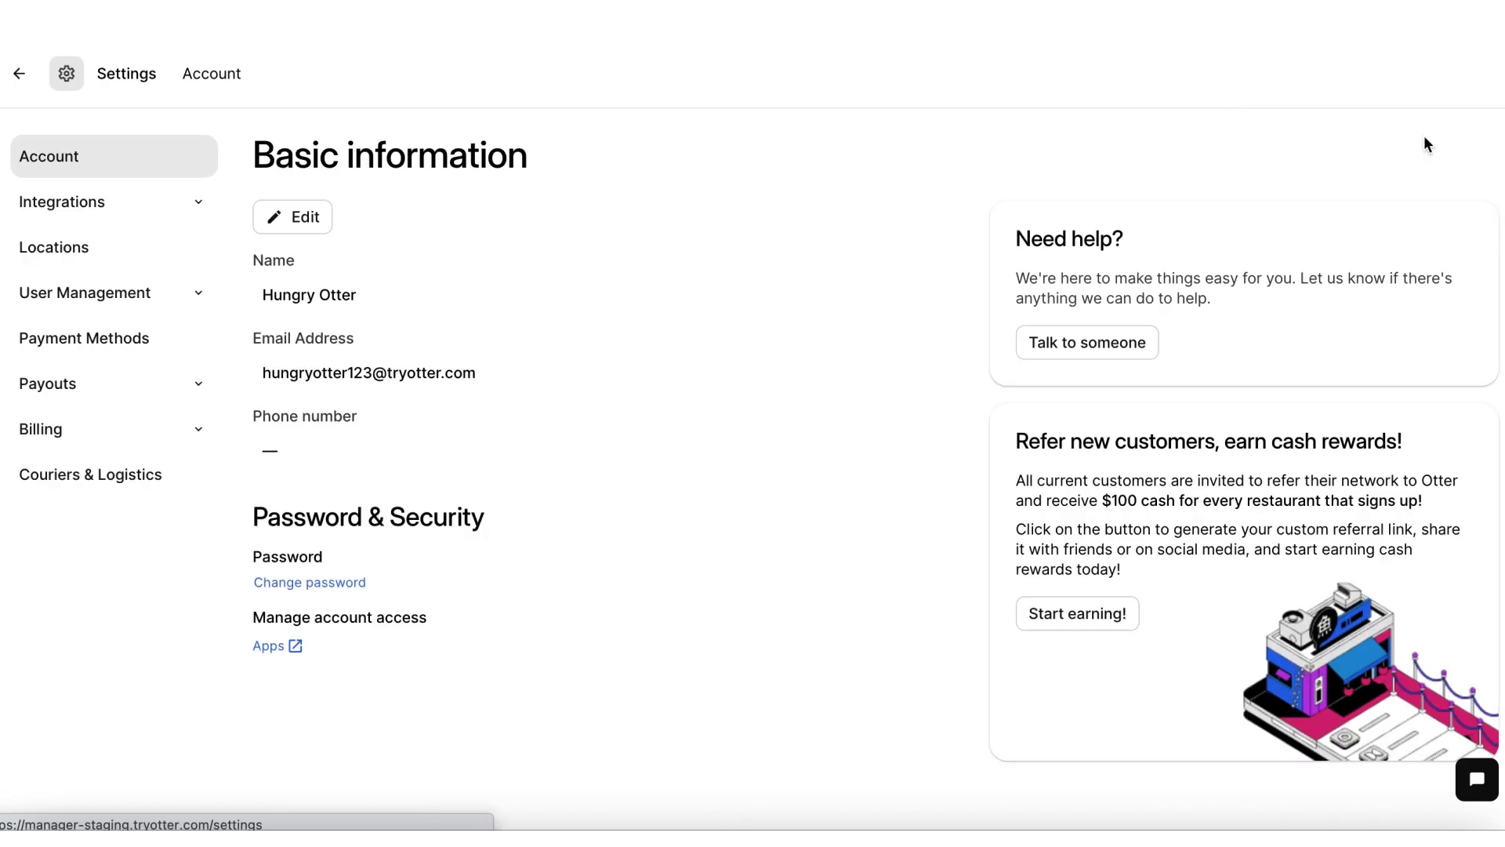
pyautogui.click(125, 389)
pyautogui.click(127, 436)
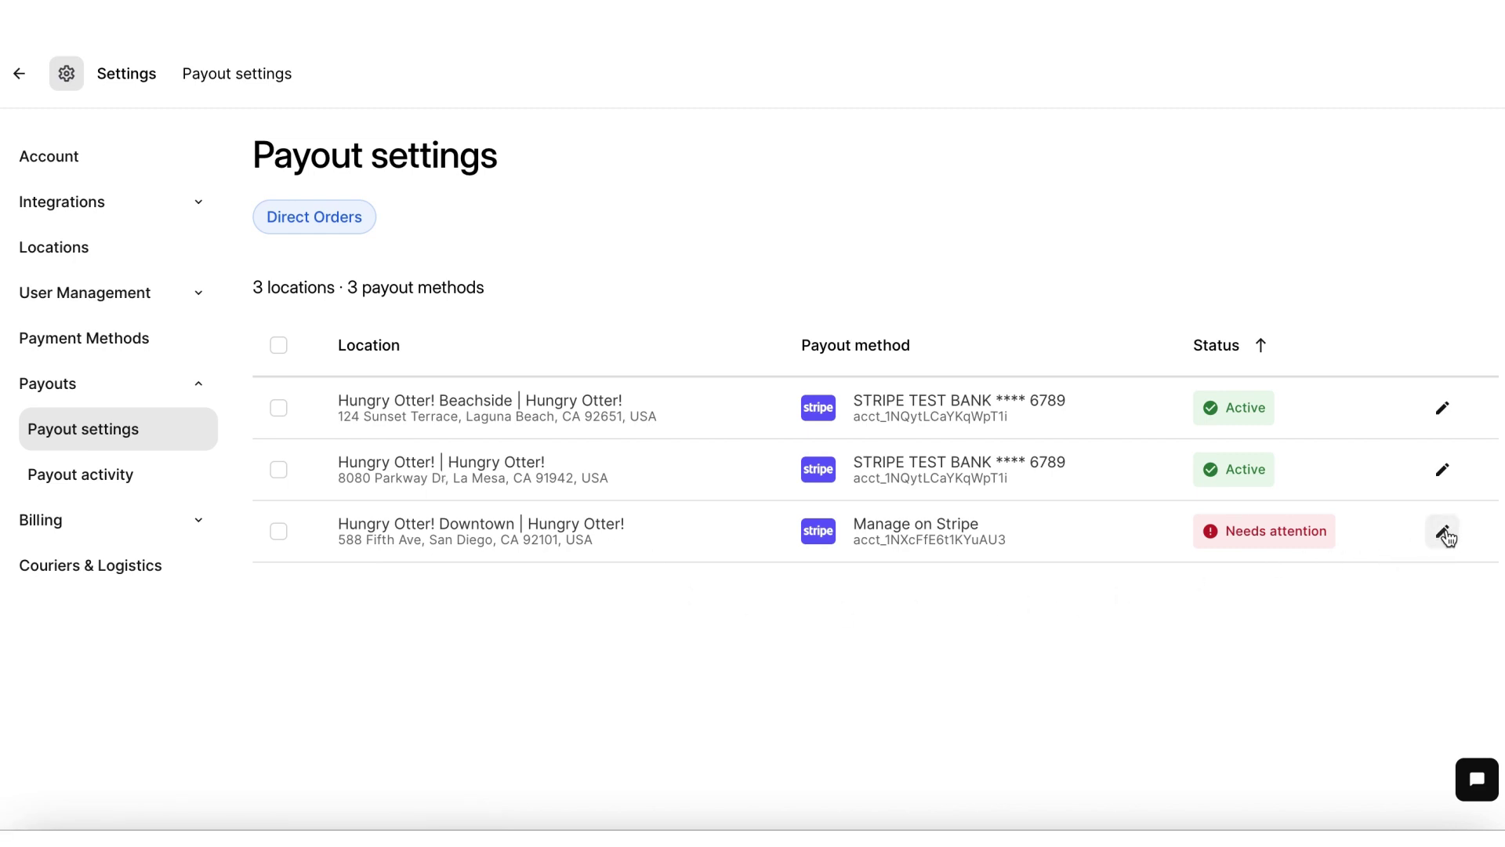
# Step: Edit the Downtown location's payout method and reselect its existing Stripe account
pyautogui.click(1445, 535)
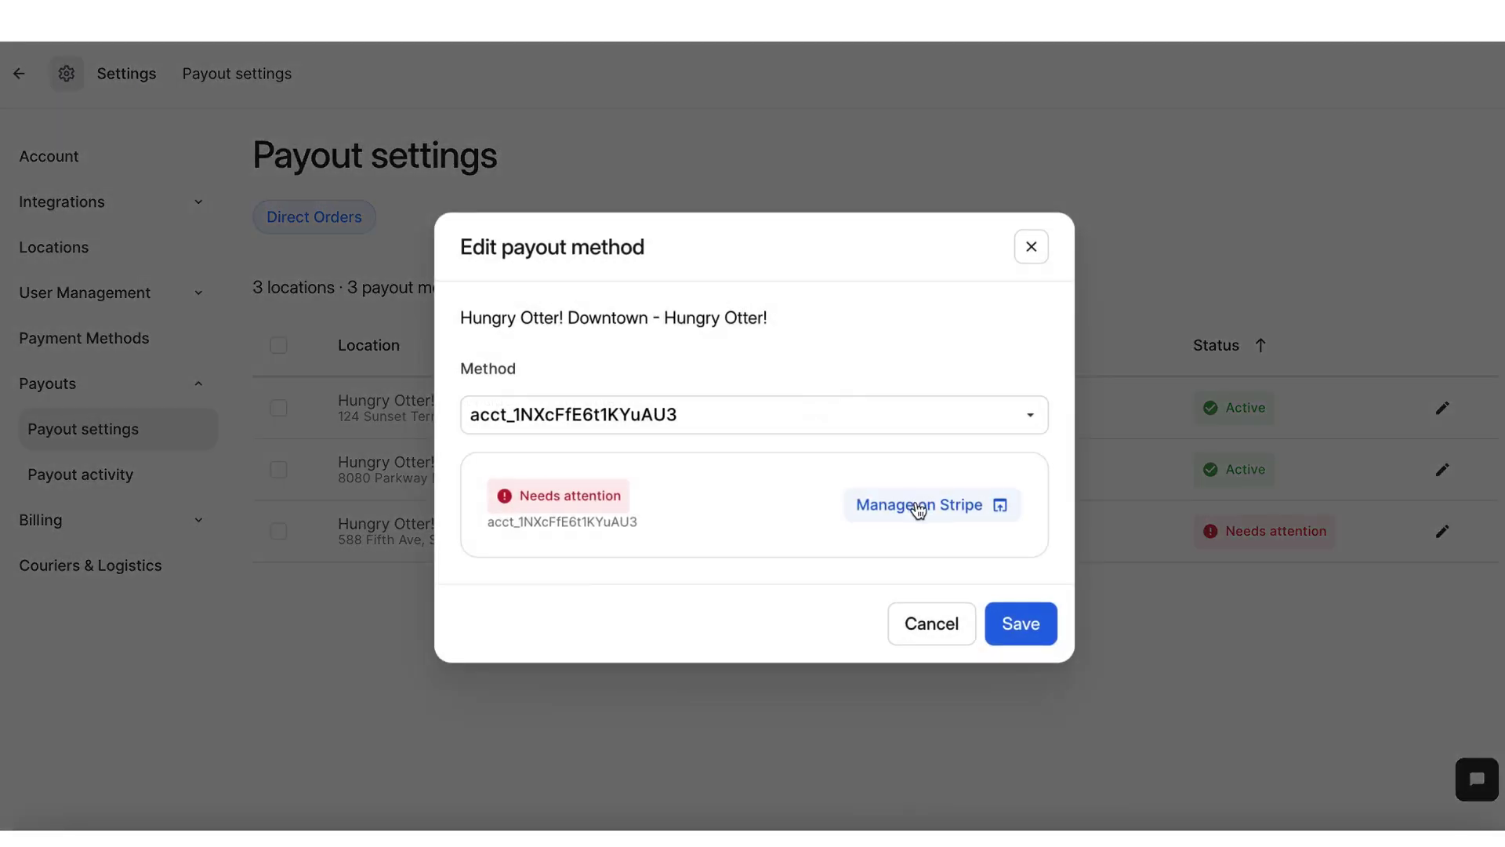
pyautogui.click(951, 419)
pyautogui.scroll(-5, 799, 575)
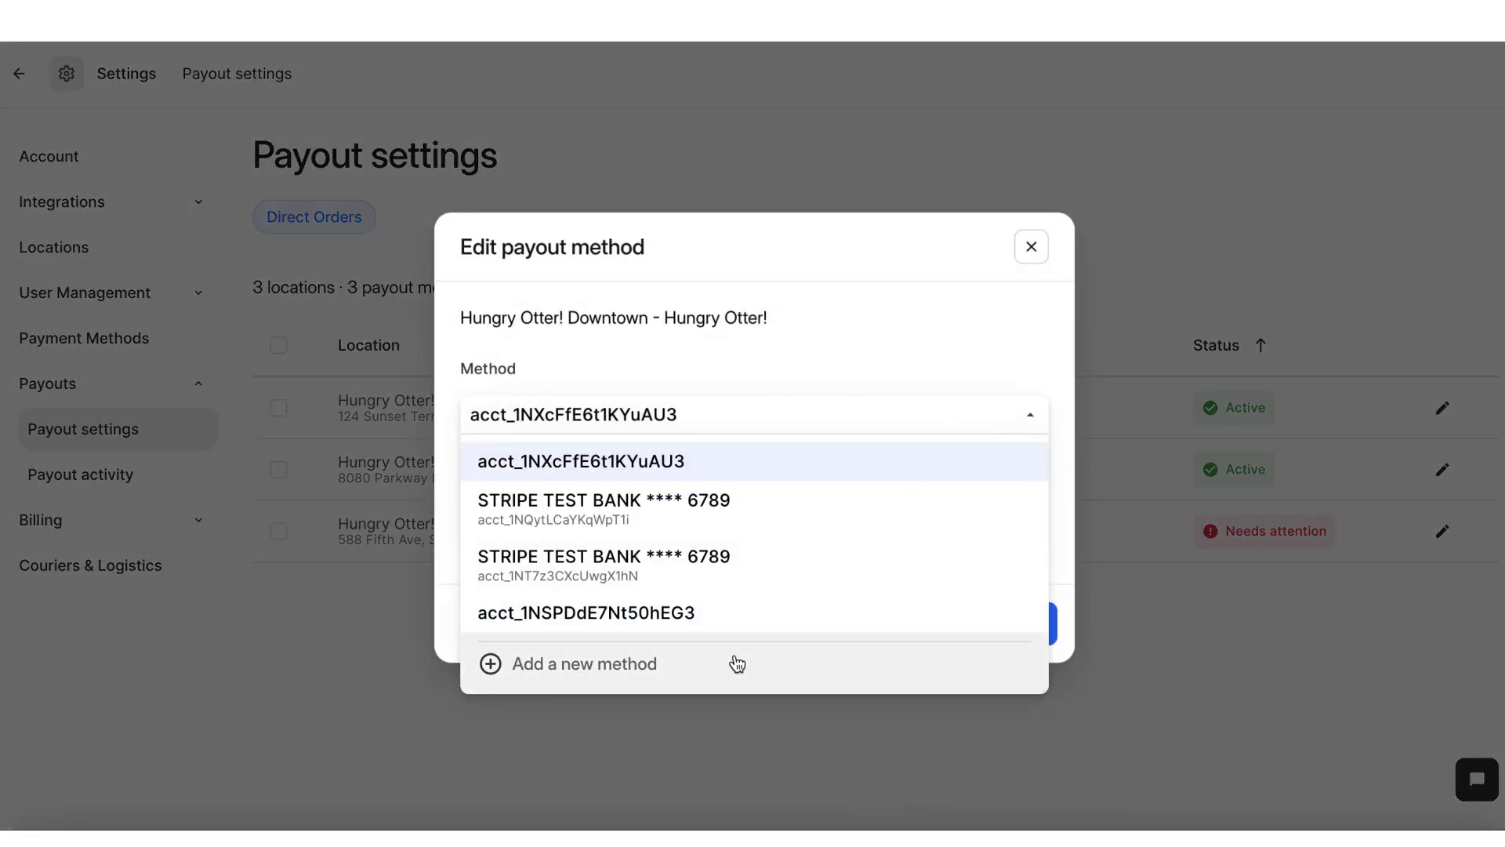
pyautogui.click(737, 664)
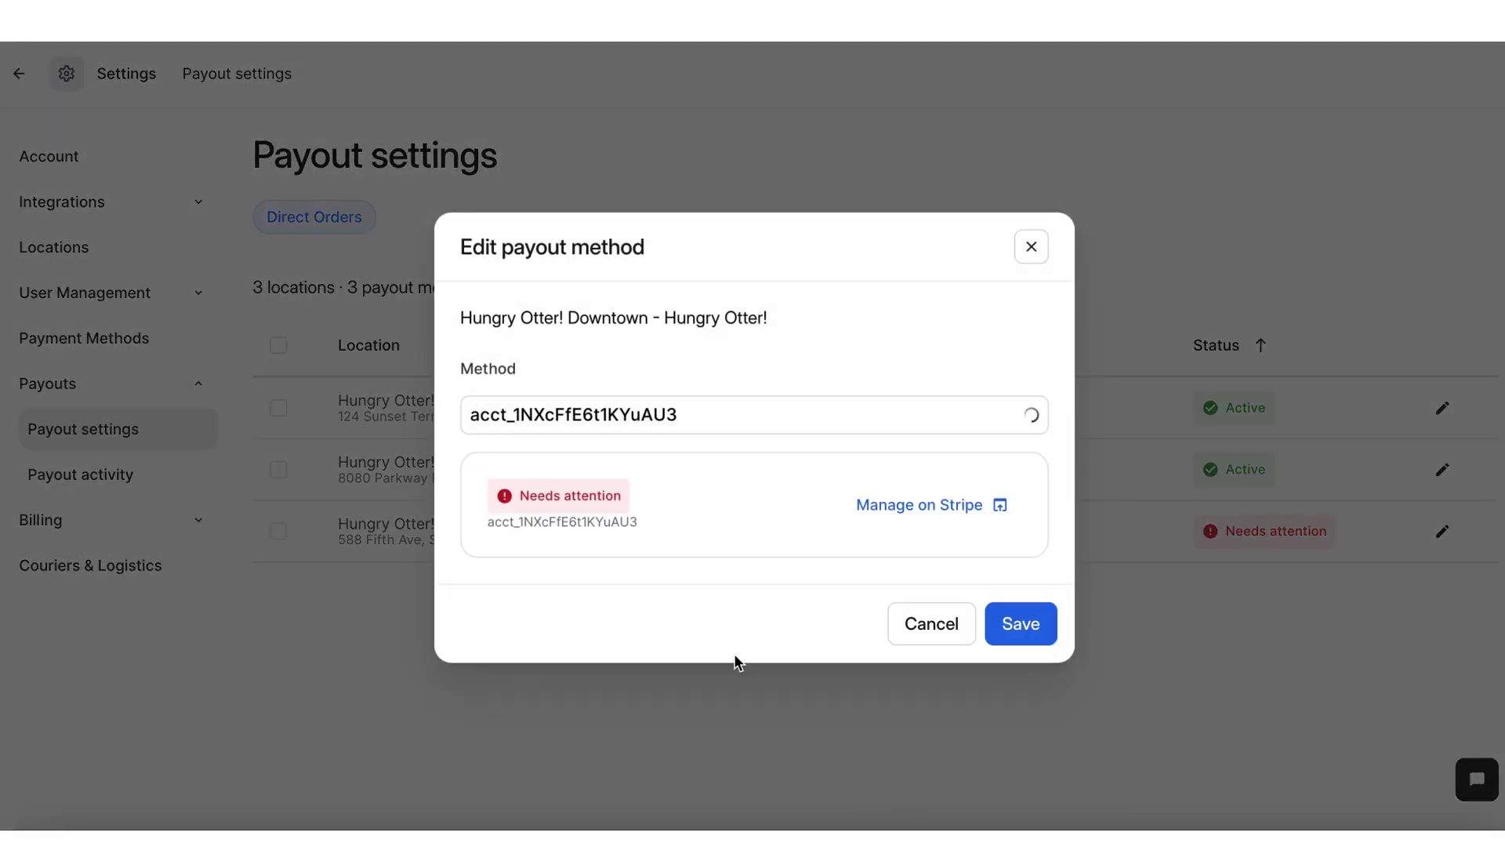
# Step: Go to Stripe and log in with the suggested account email and password
pyautogui.click(950, 508)
pyautogui.click(715, 410)
pyautogui.write('hun')
pyautogui.click(855, 624)
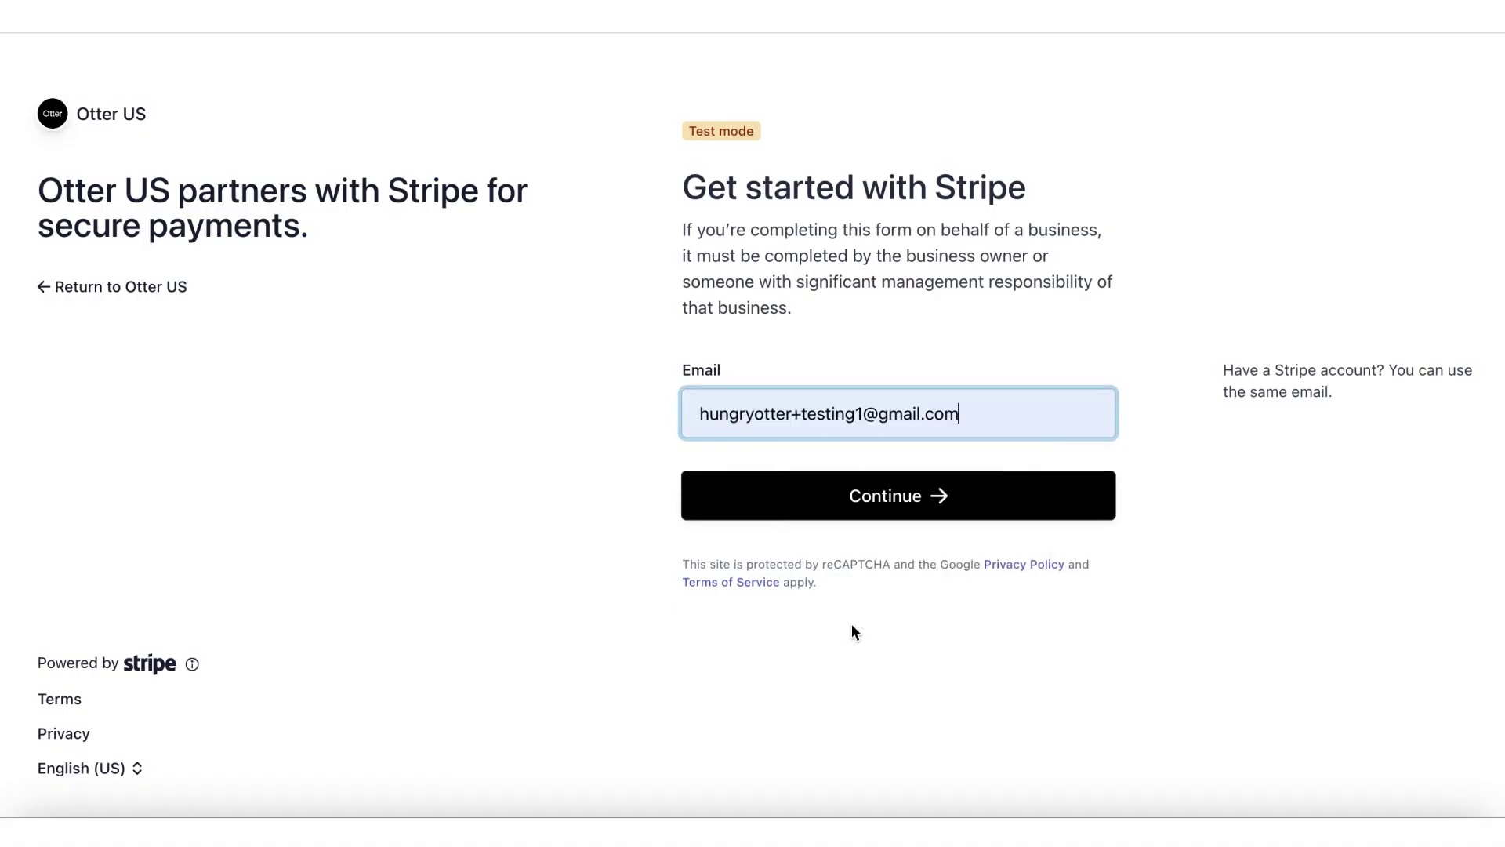
pyautogui.click(792, 511)
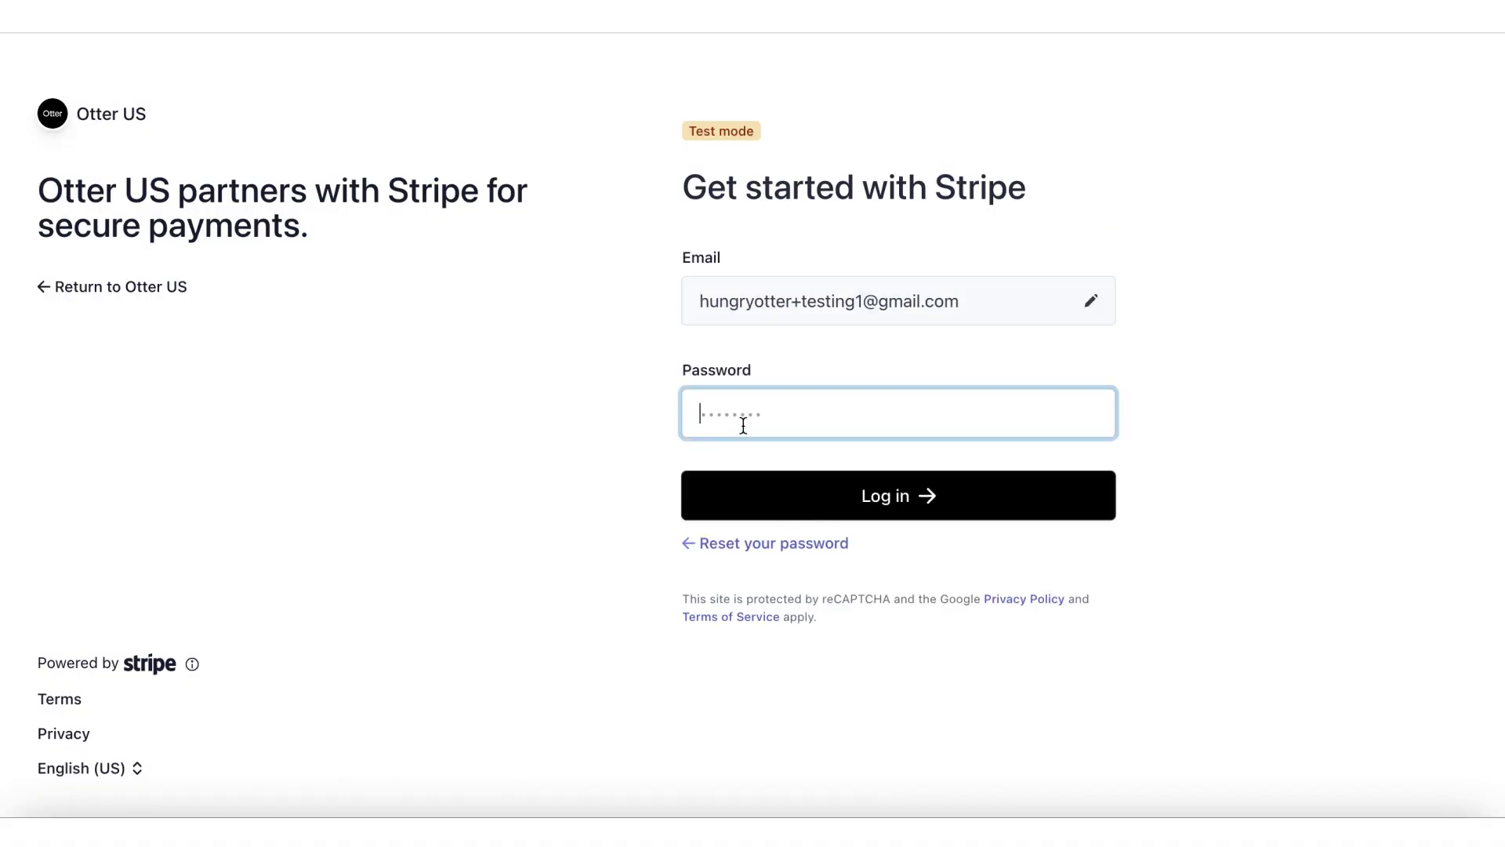
pyautogui.write('•••••••••••••••')
pyautogui.press('Return')
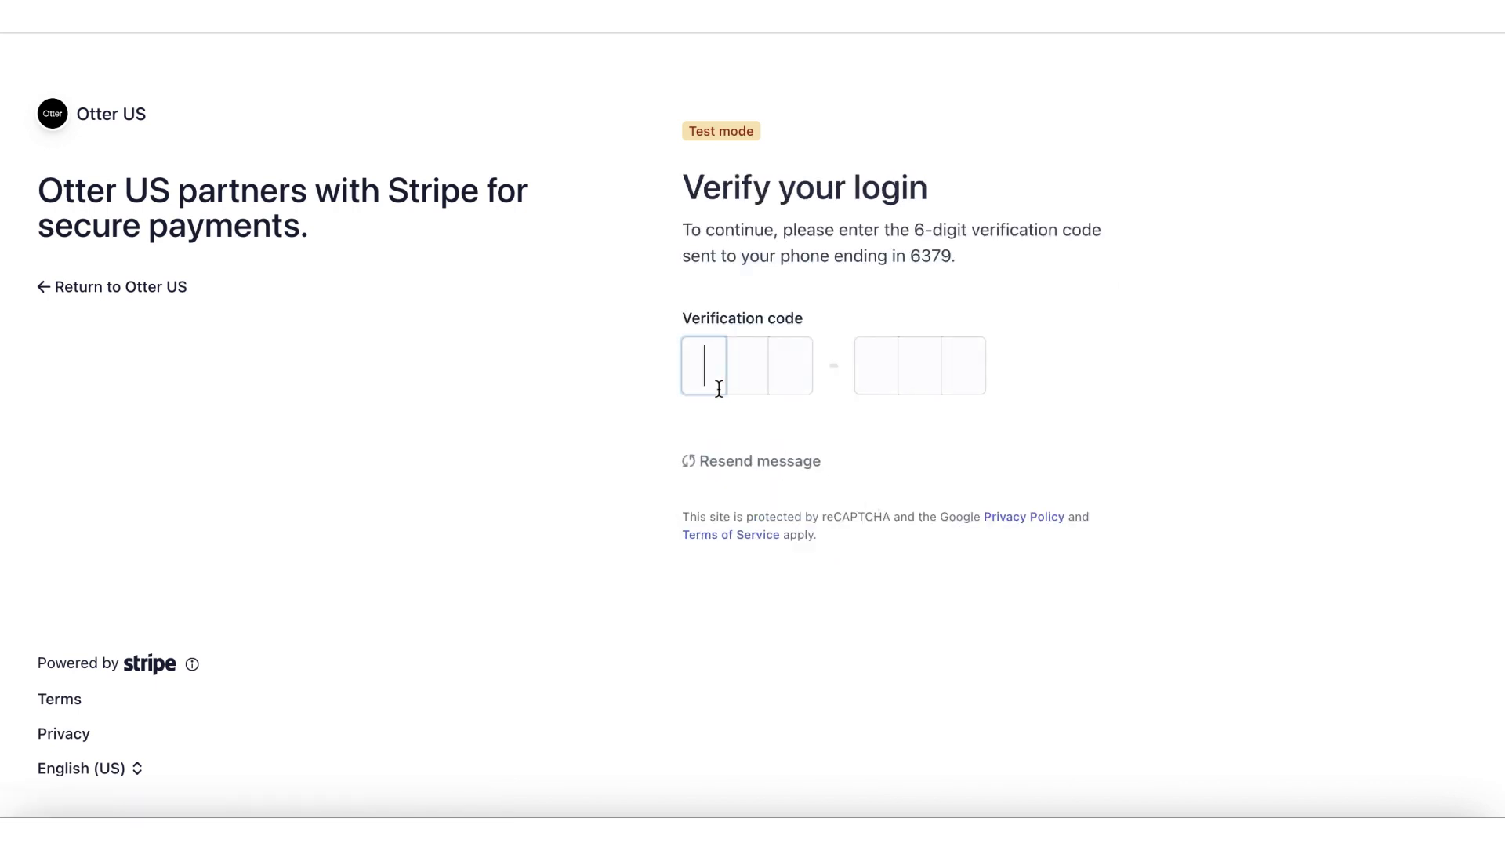
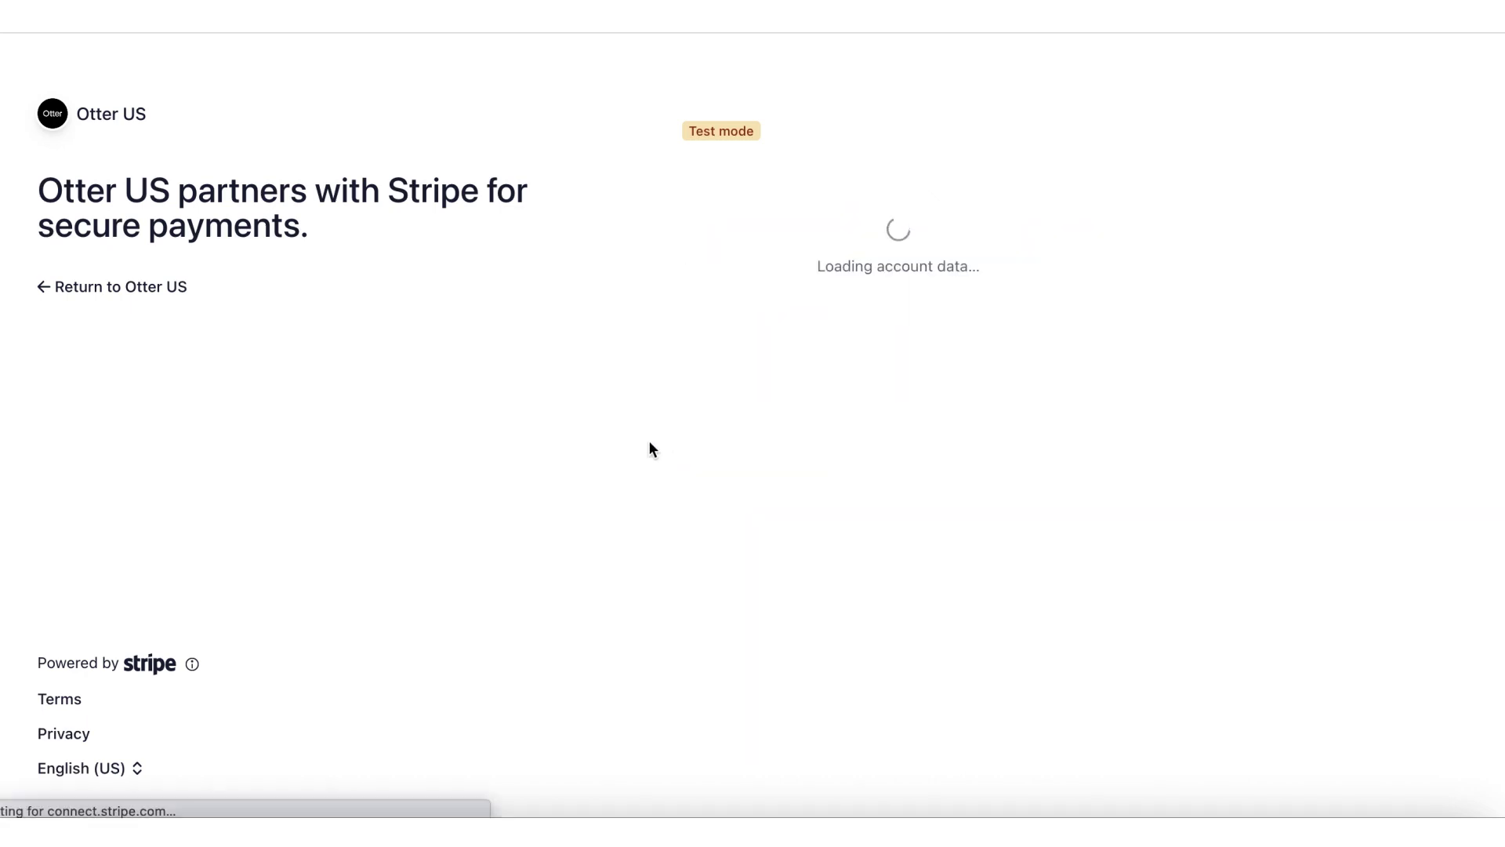
# Step: Enter the verification code and reuse the saved Hungry Otter business
pyautogui.click(710, 345)
pyautogui.click(773, 561)
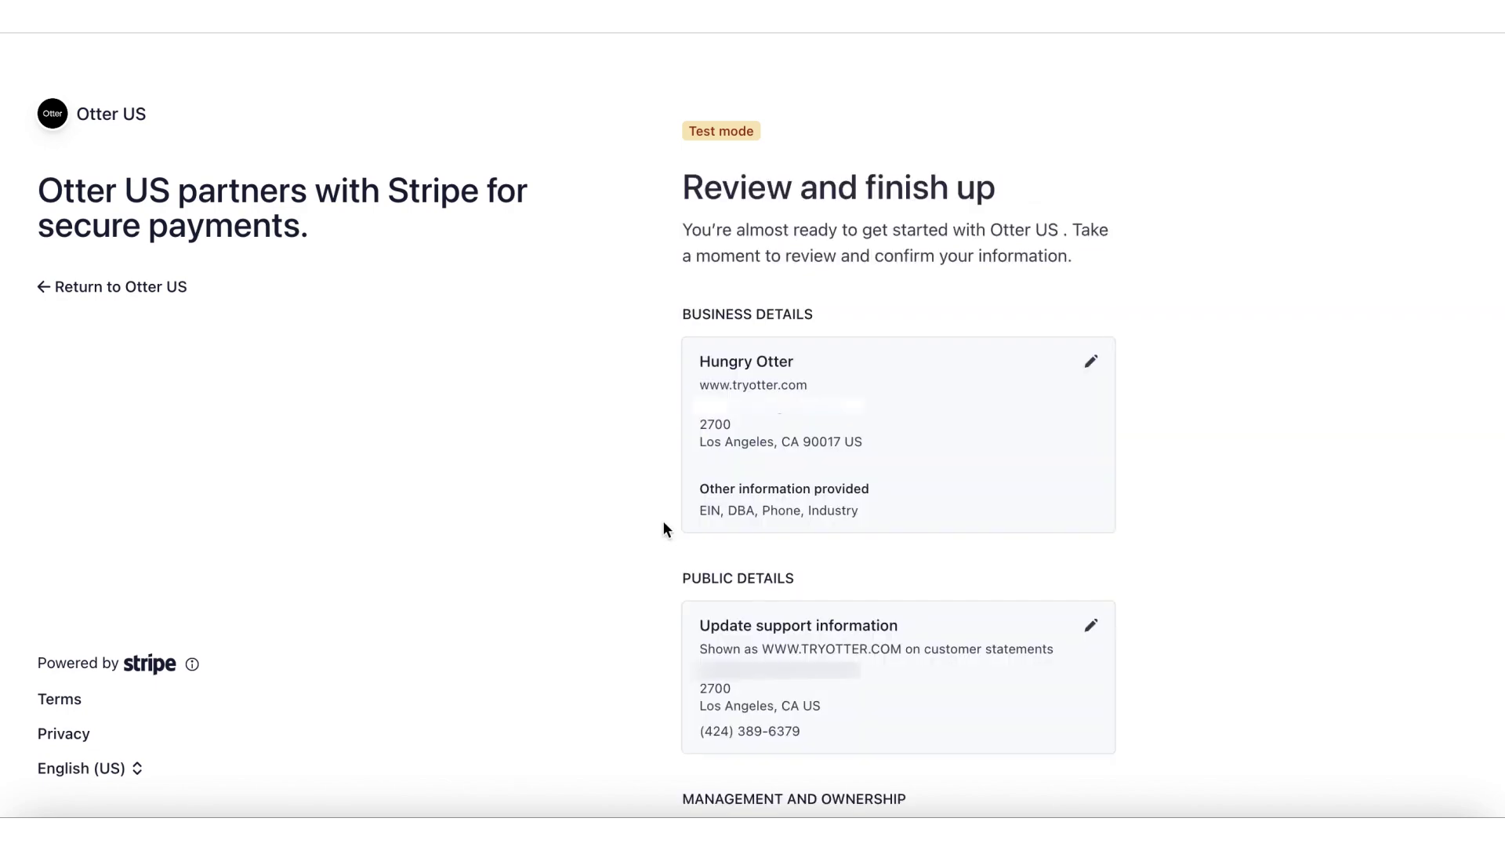
# Step: Look over the business, ownership and payout summary on Review and finish up, then Agree & submit
pyautogui.scroll(-9, 661, 520)
pyautogui.scroll(5, 661, 520)
pyautogui.scroll(-5, 661, 519)
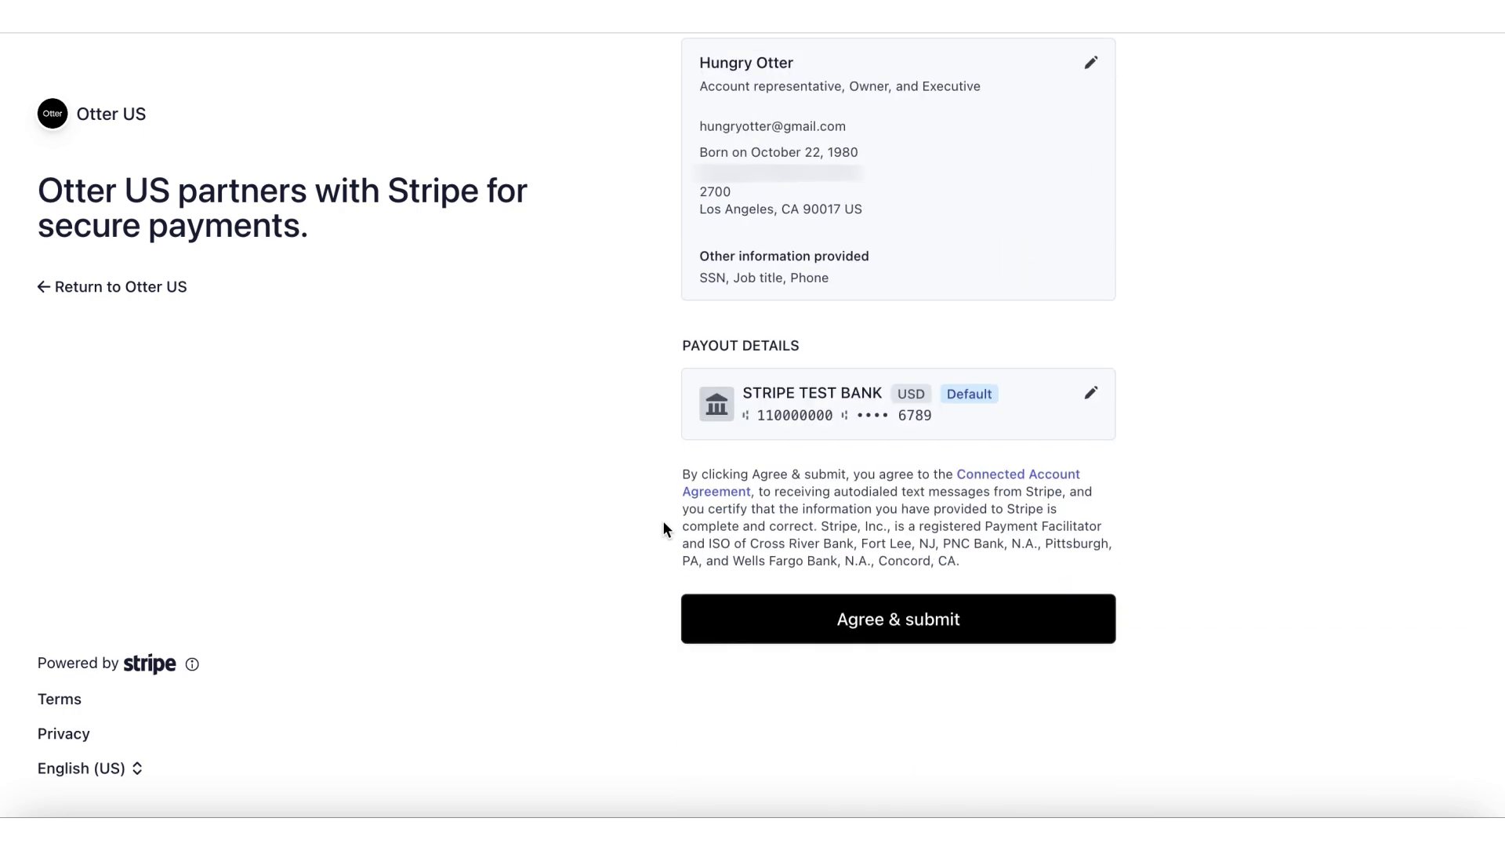
pyautogui.click(754, 619)
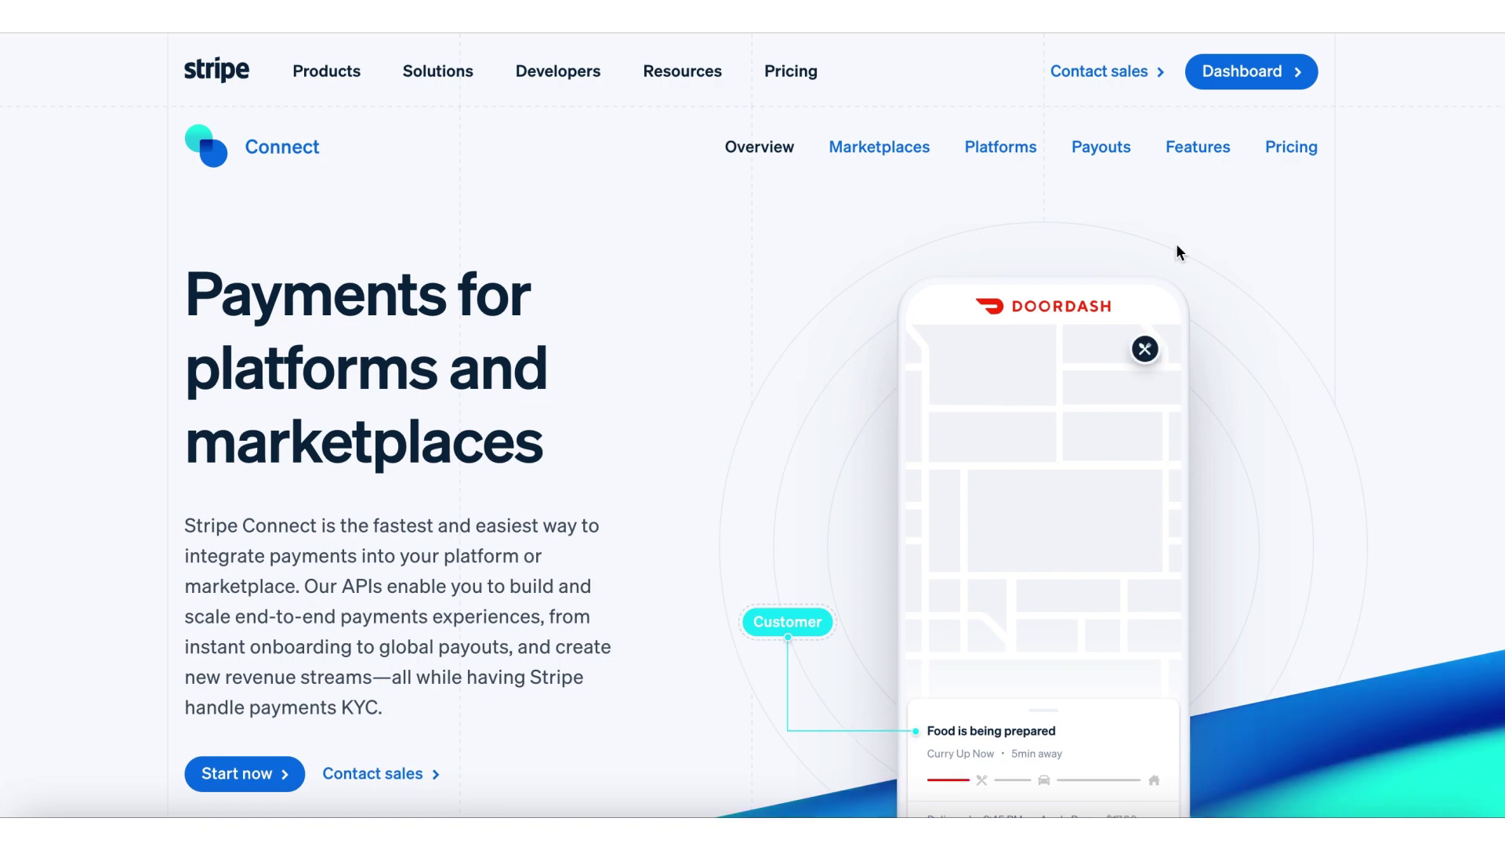
# Step: Bring up the new test account's Stripe Dashboard home and look over its overview
pyautogui.click(1255, 69)
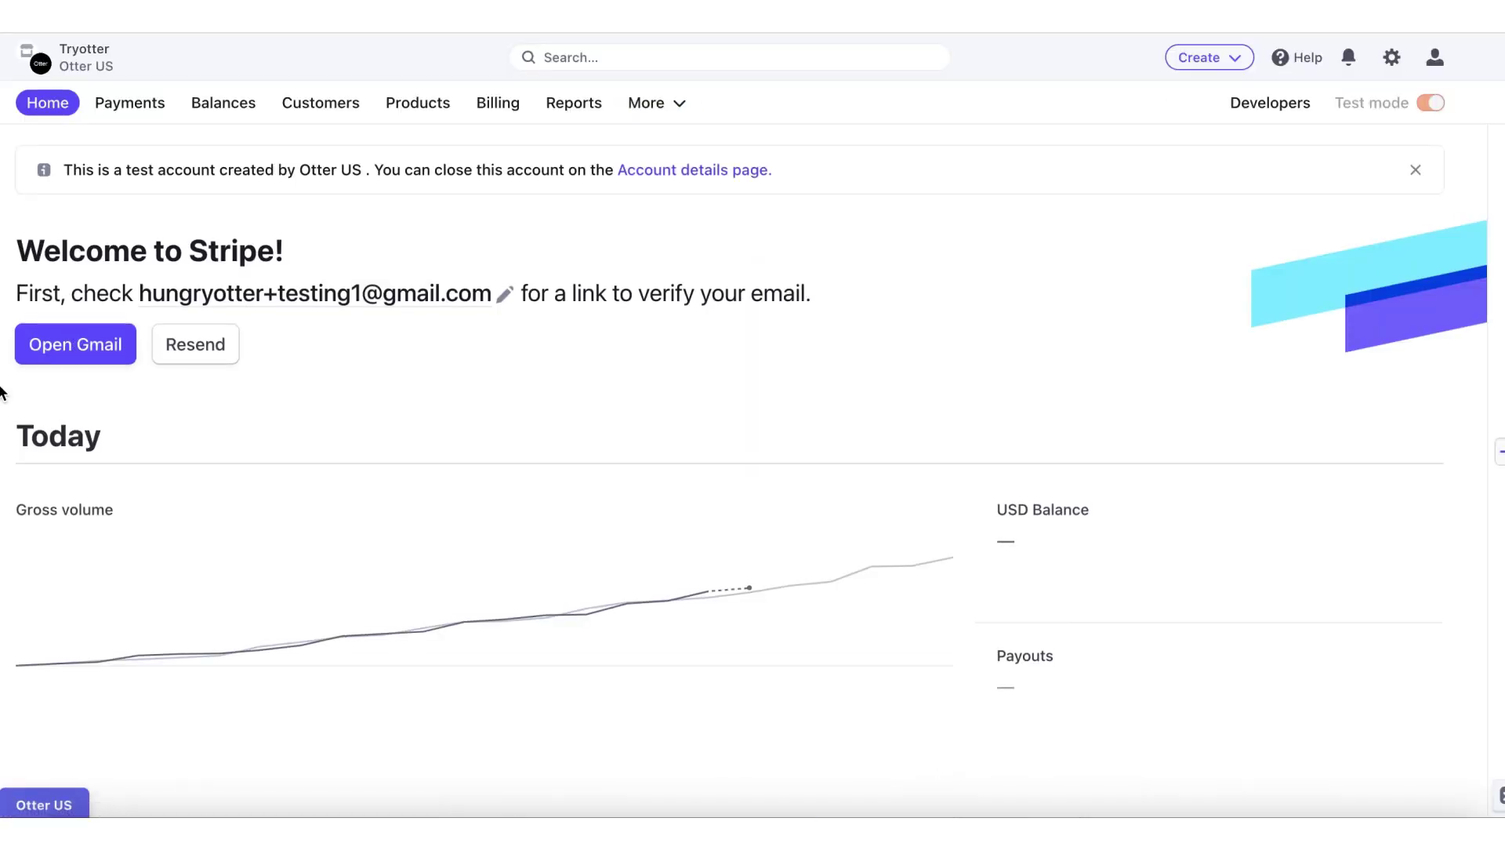
pyautogui.scroll(-10, 2, 392)
pyautogui.scroll(-5, 2, 392)
pyautogui.scroll(15, 2, 384)
# Step: Tour the Payments, Balances, Customers, Products, Billing and Reports sections in turn
pyautogui.click(130, 103)
pyautogui.click(223, 102)
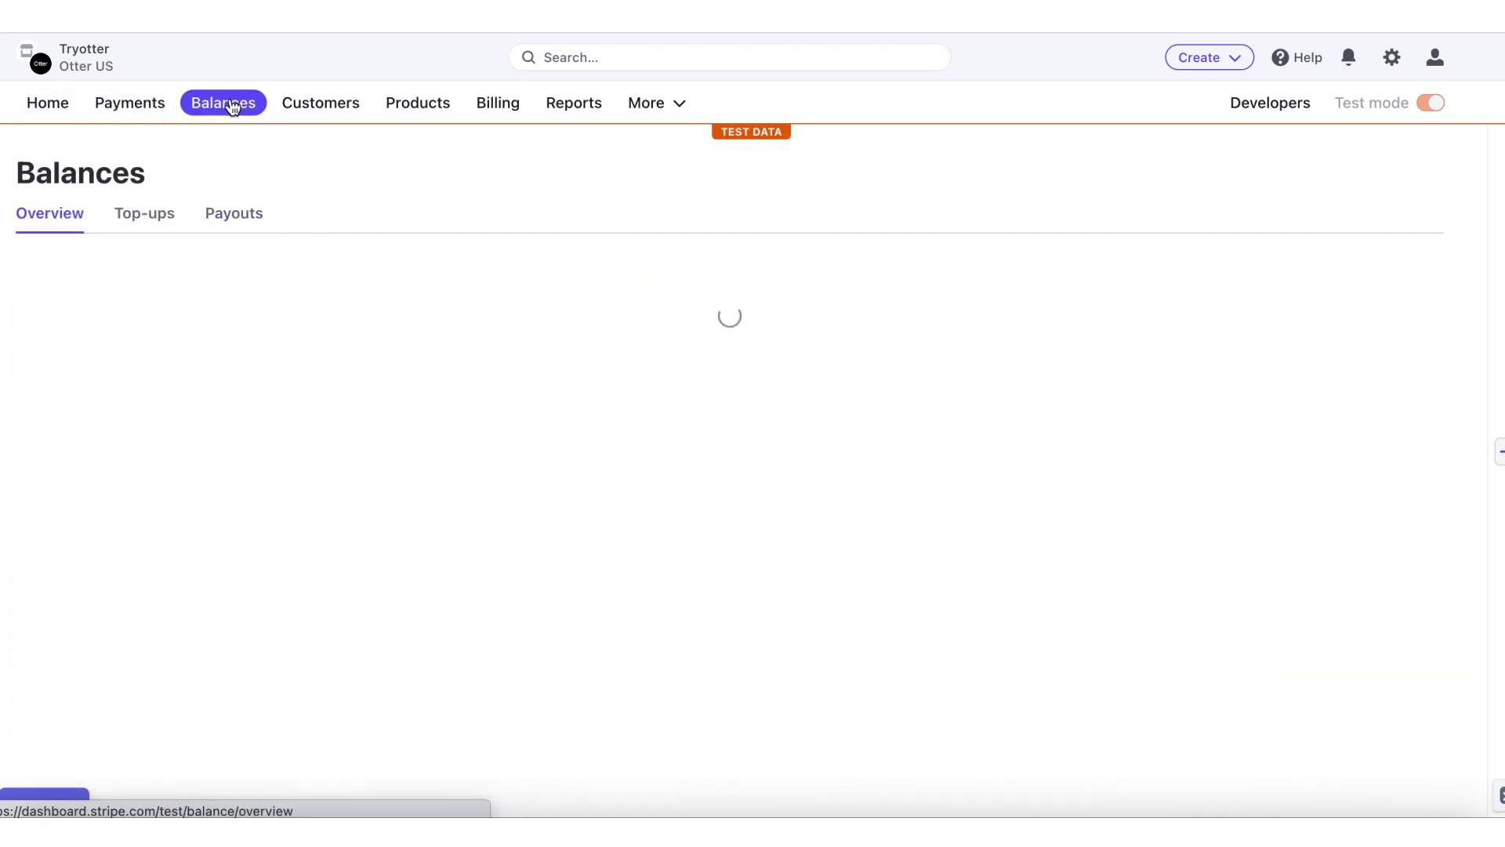
pyautogui.scroll(-2, 357, 595)
pyautogui.scroll(2, 357, 596)
pyautogui.click(321, 103)
pyautogui.click(417, 103)
pyautogui.click(498, 103)
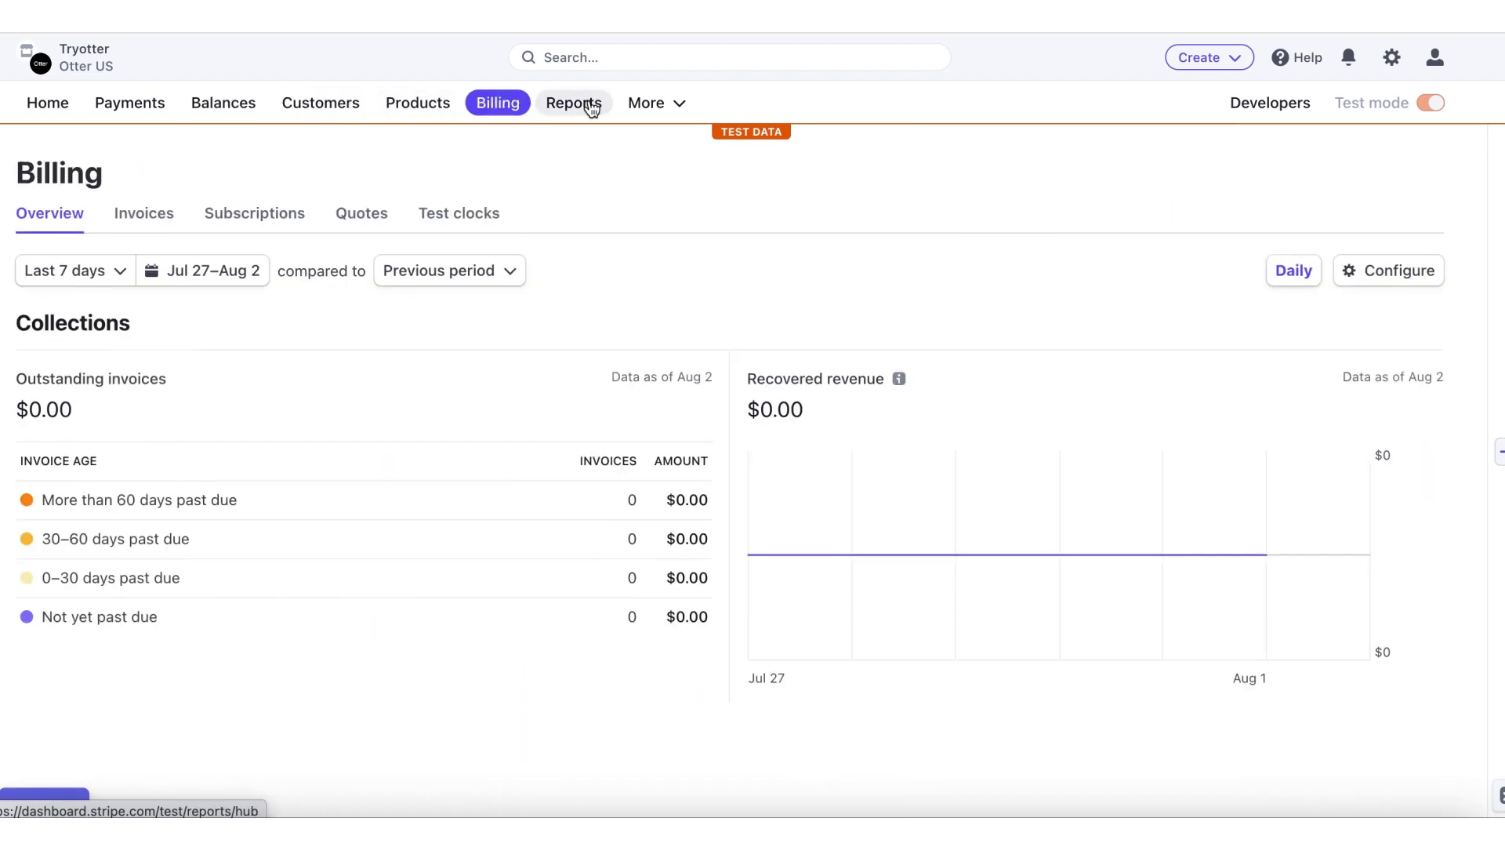
pyautogui.click(590, 103)
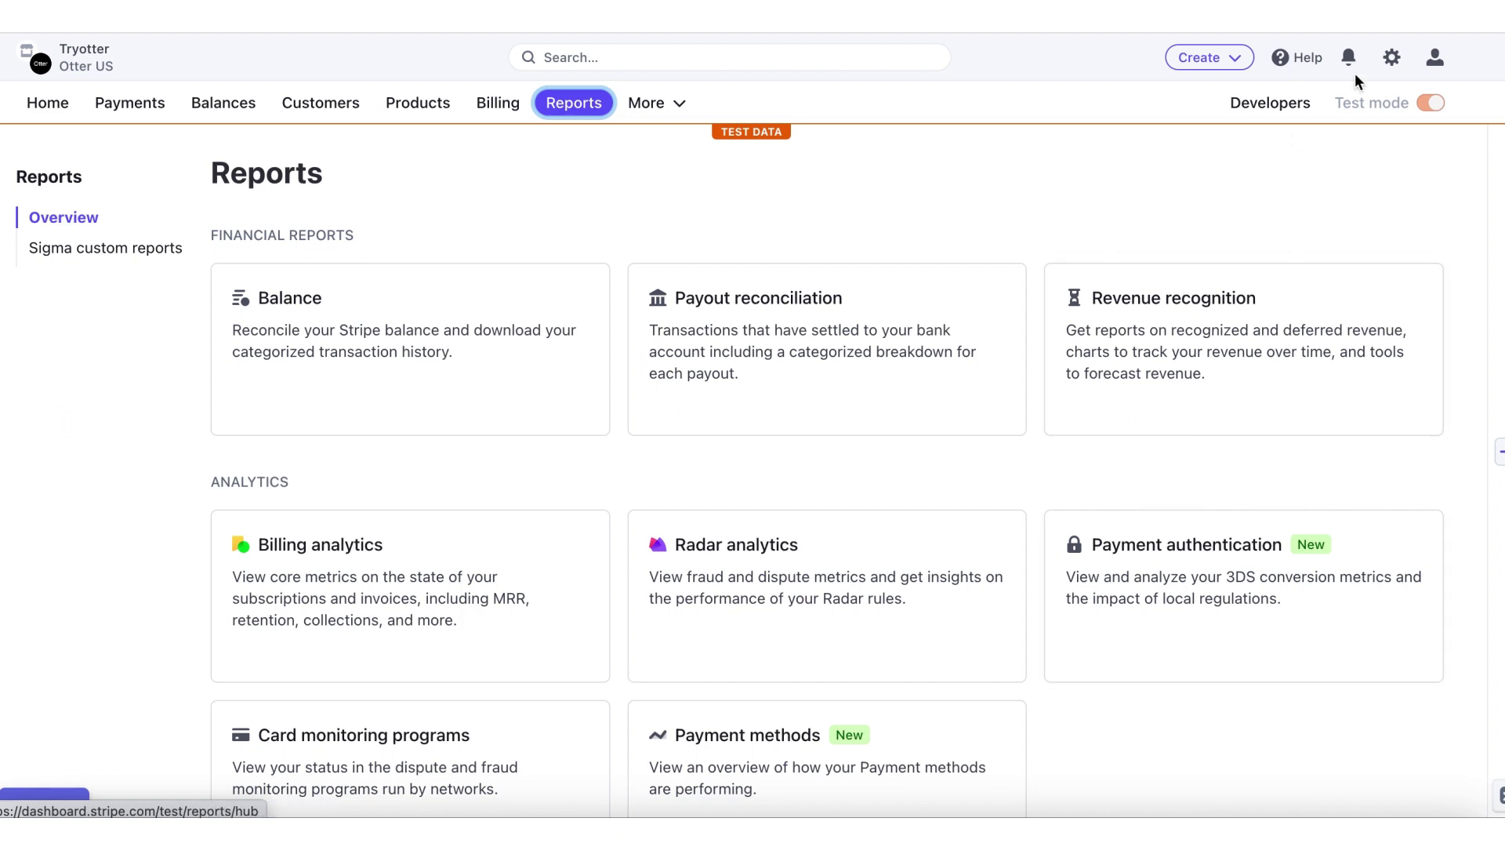
# Step: Go to the Branding settings under Your business in the account settings
pyautogui.click(1392, 58)
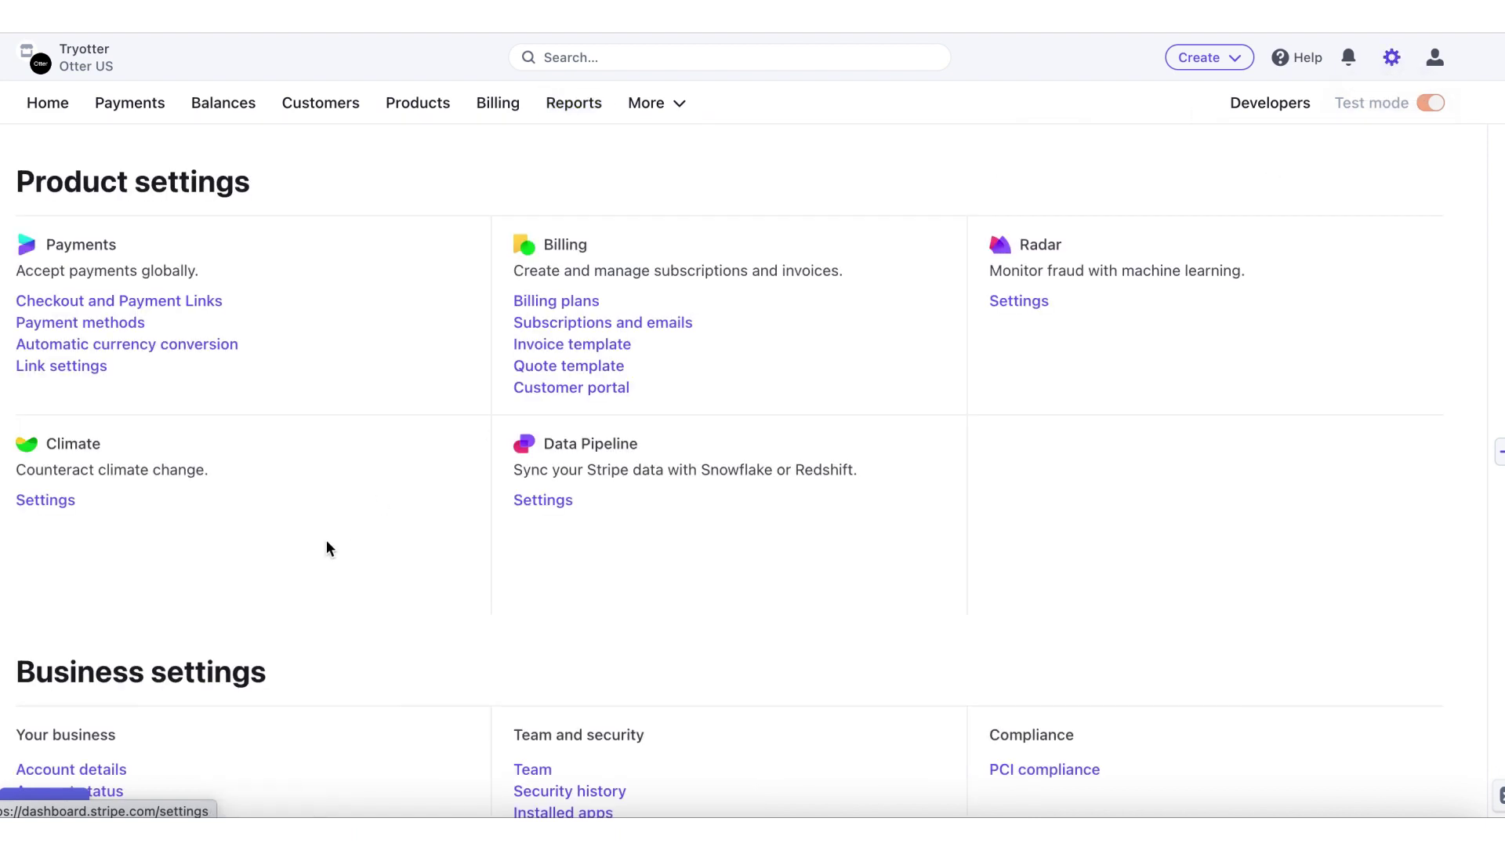
pyautogui.scroll(-3, 328, 548)
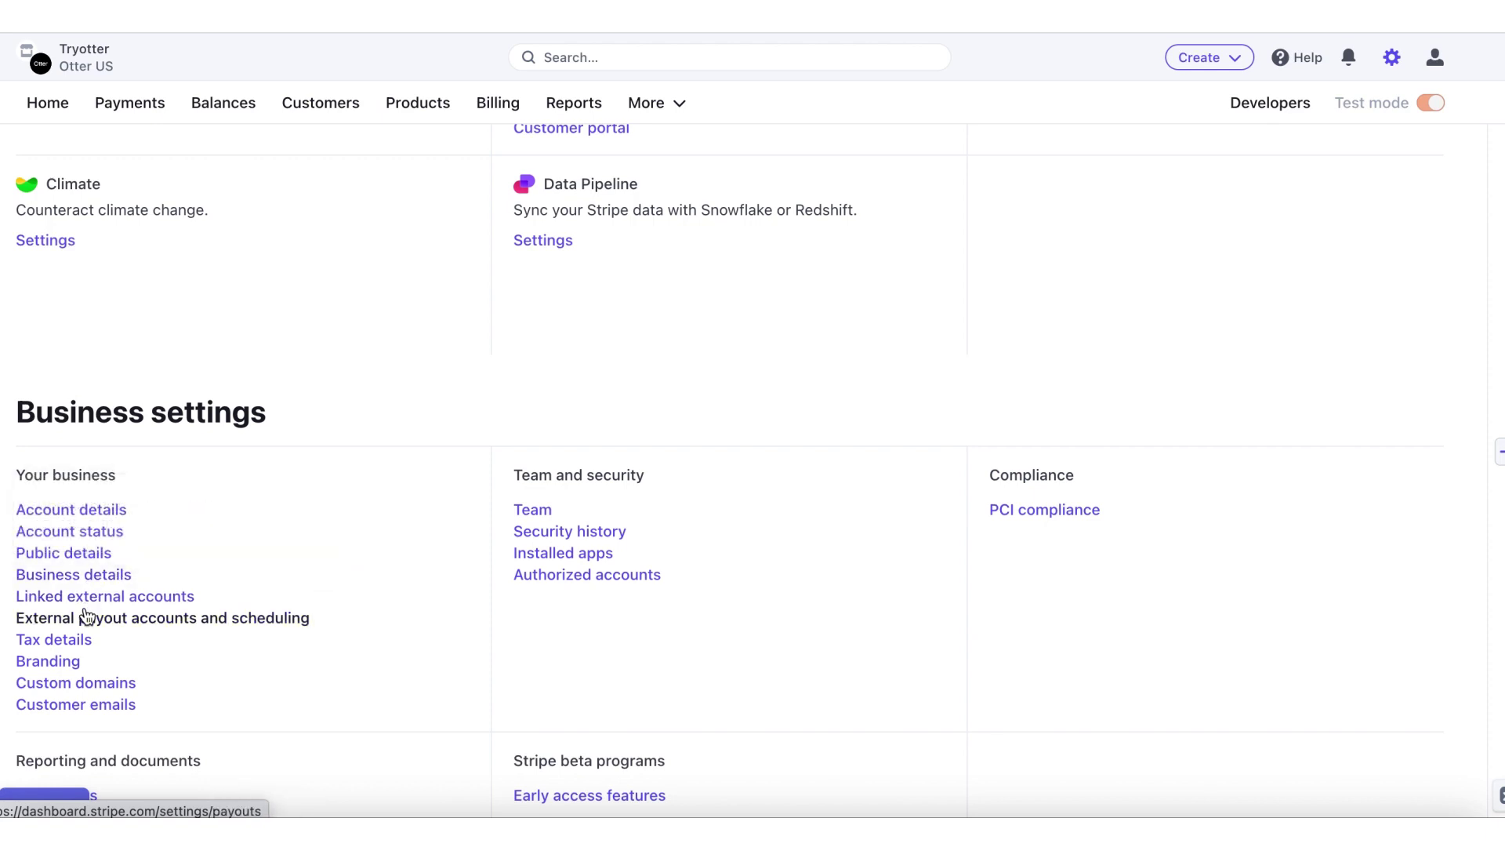
pyautogui.click(61, 662)
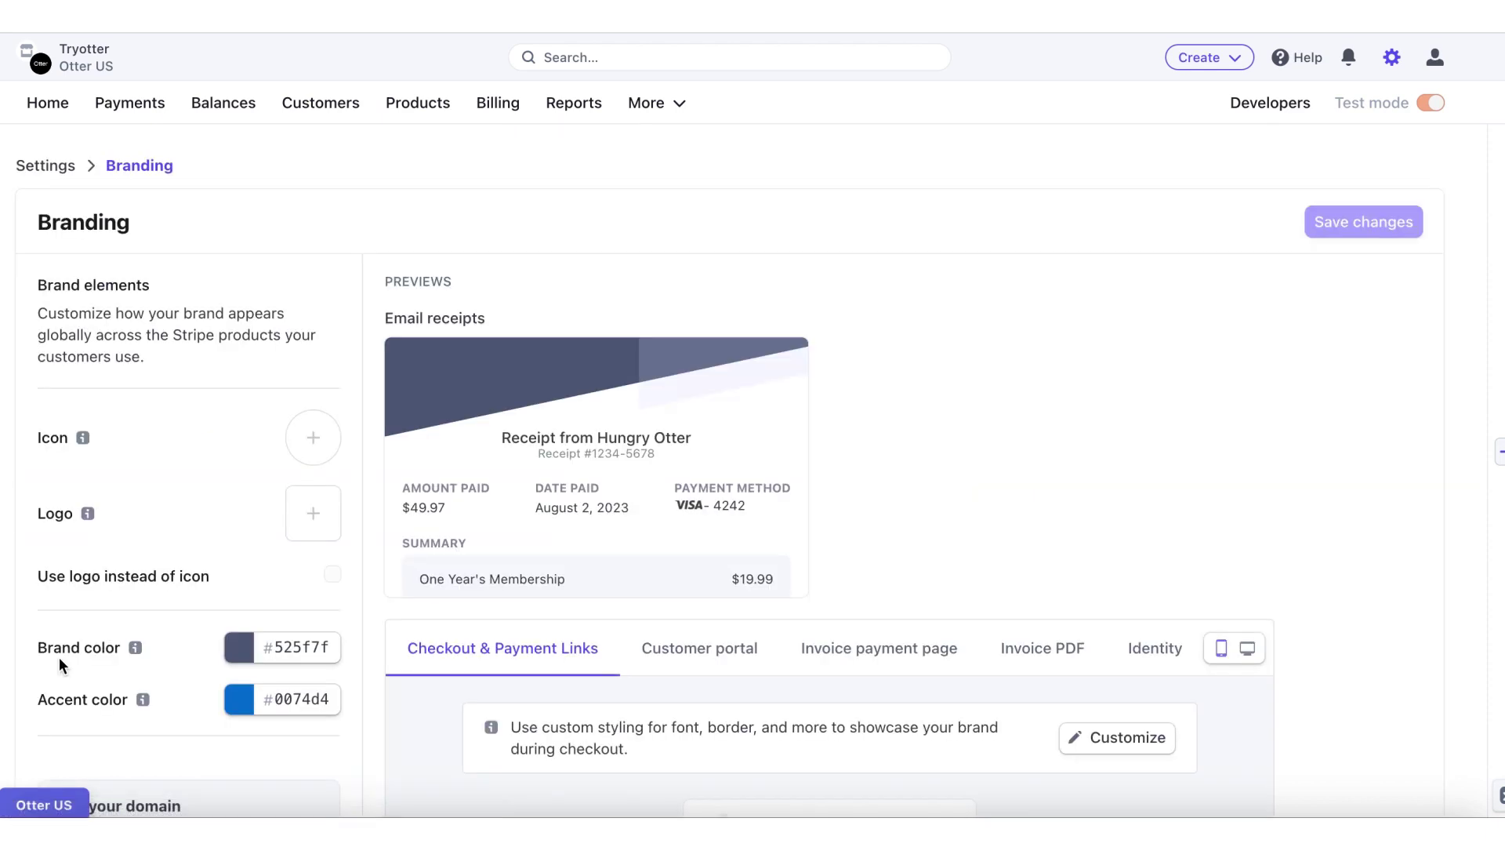
pyautogui.scroll(-3, 7, 651)
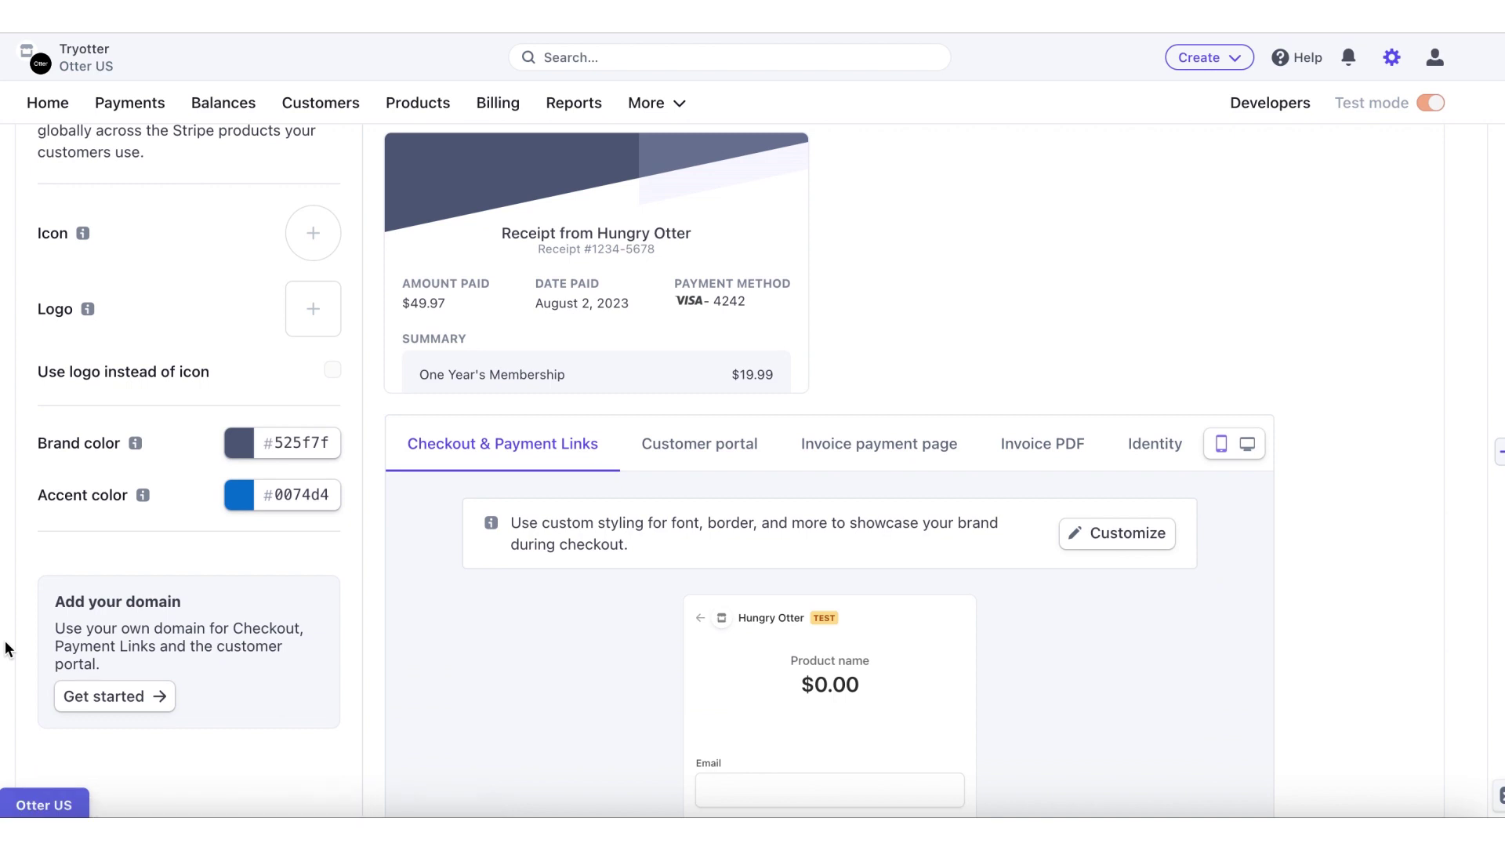
pyautogui.scroll(-2, 7, 649)
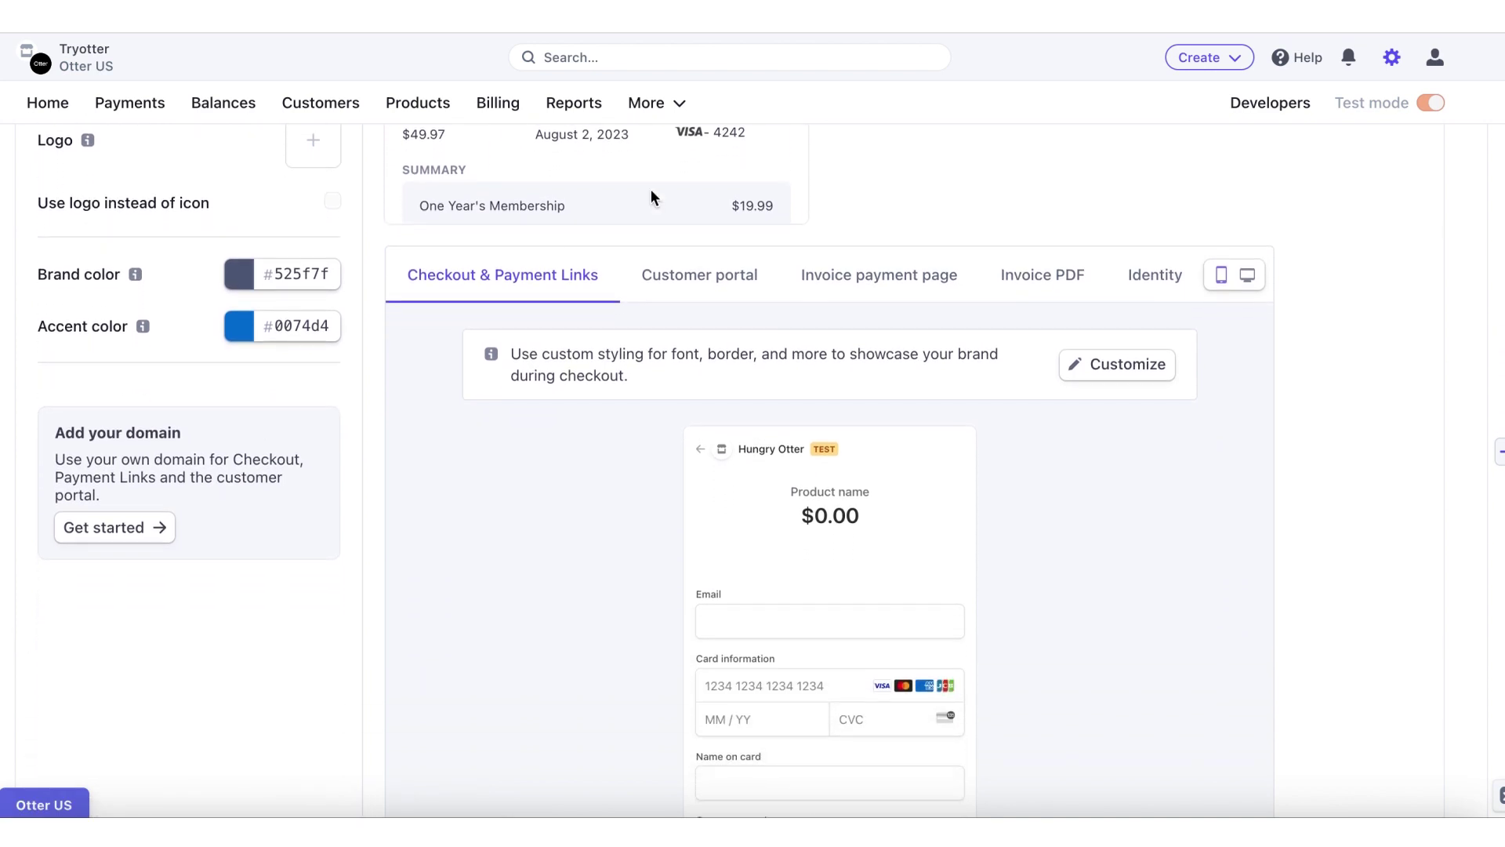
# Step: Preview the Hungry Otter branding on the customer portal, then on the invoice PDF
pyautogui.click(698, 274)
pyautogui.scroll(-1, 612, 471)
pyautogui.scroll(-1, 613, 489)
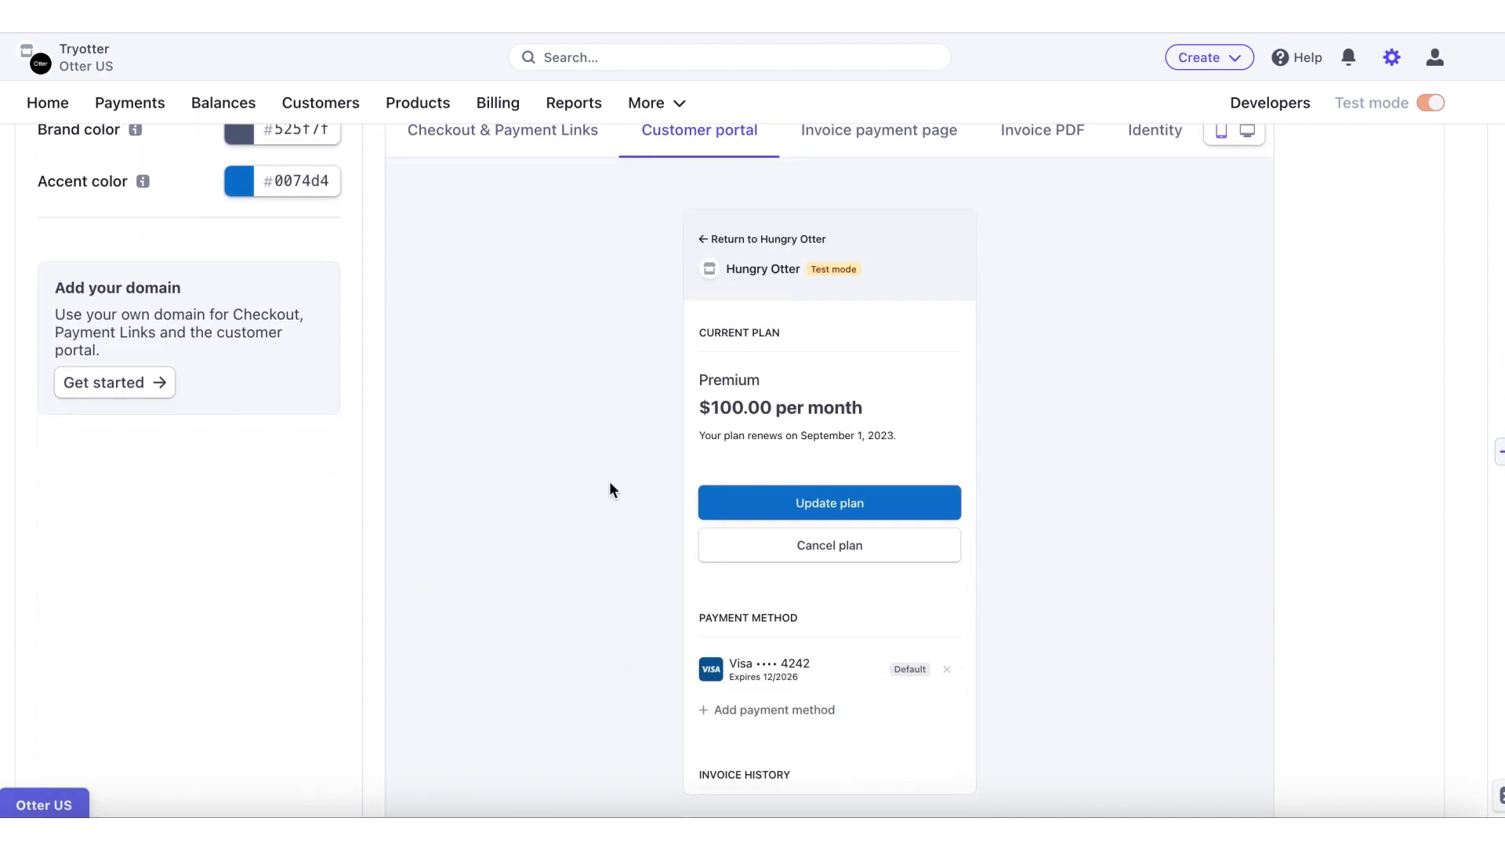
pyautogui.scroll(1, 609, 488)
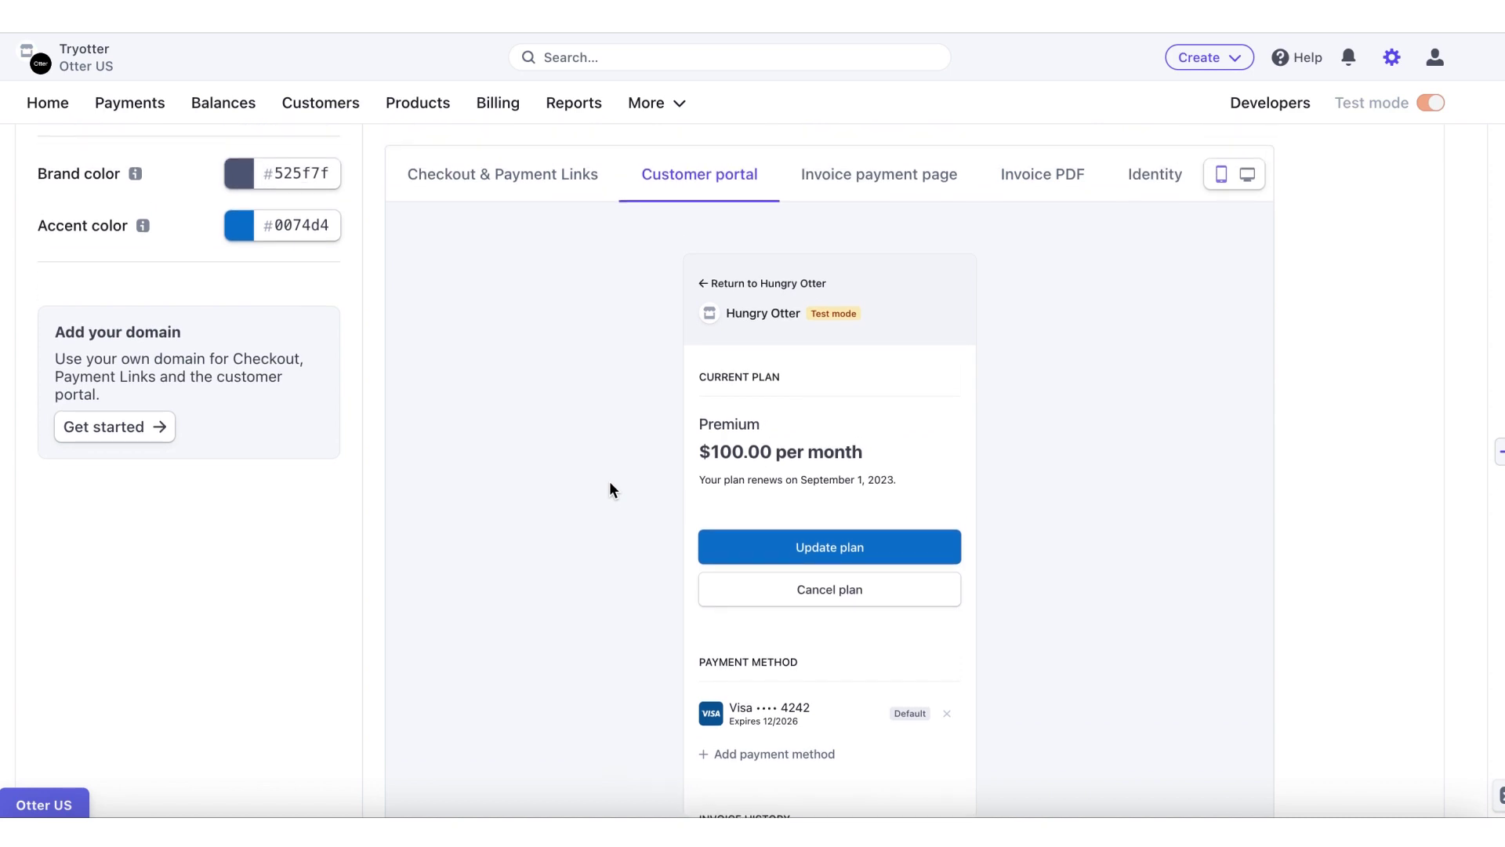
pyautogui.click(1037, 178)
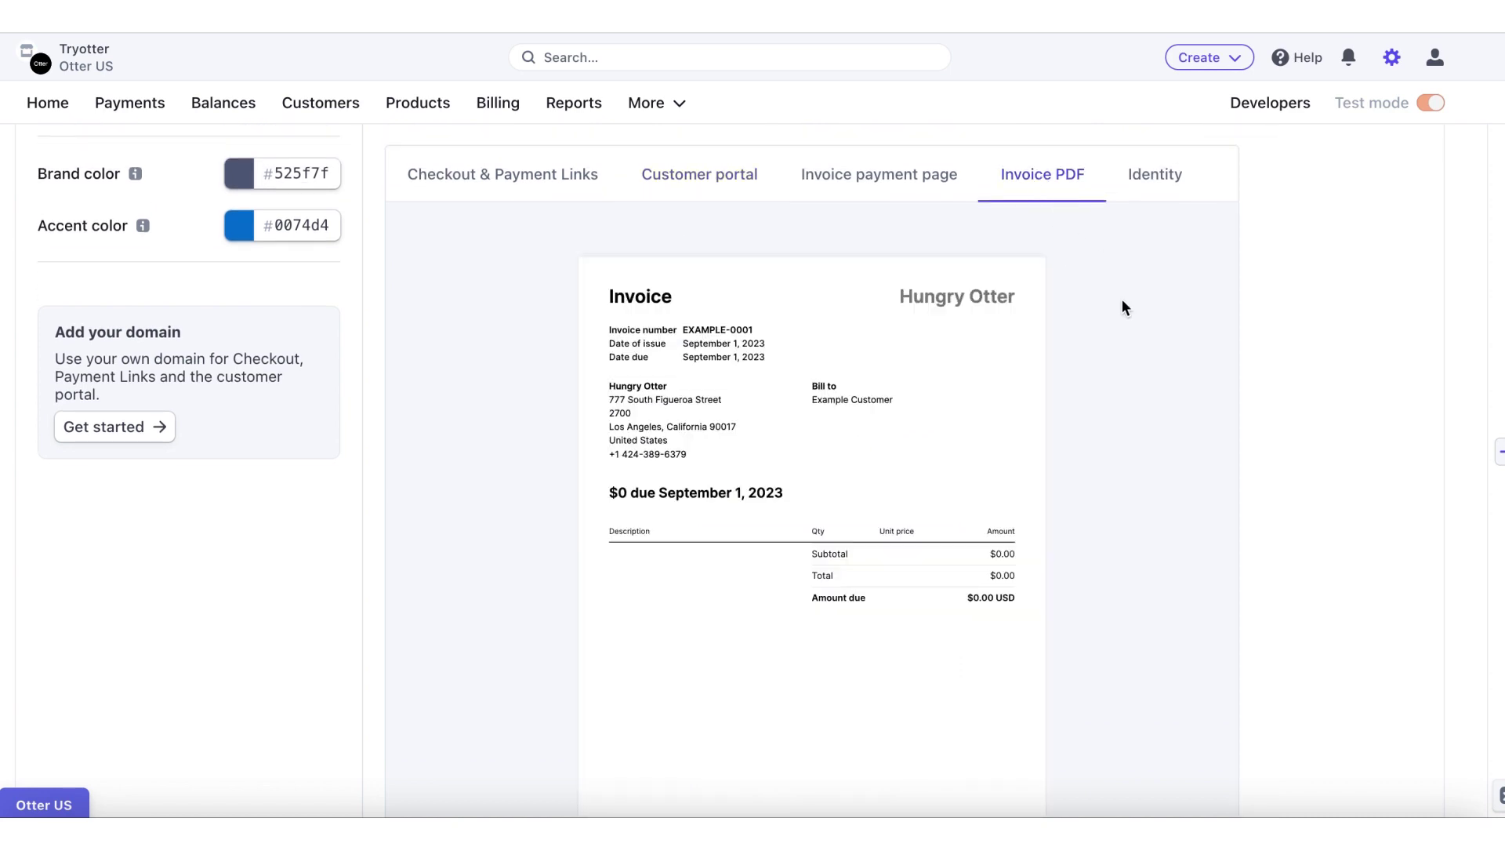